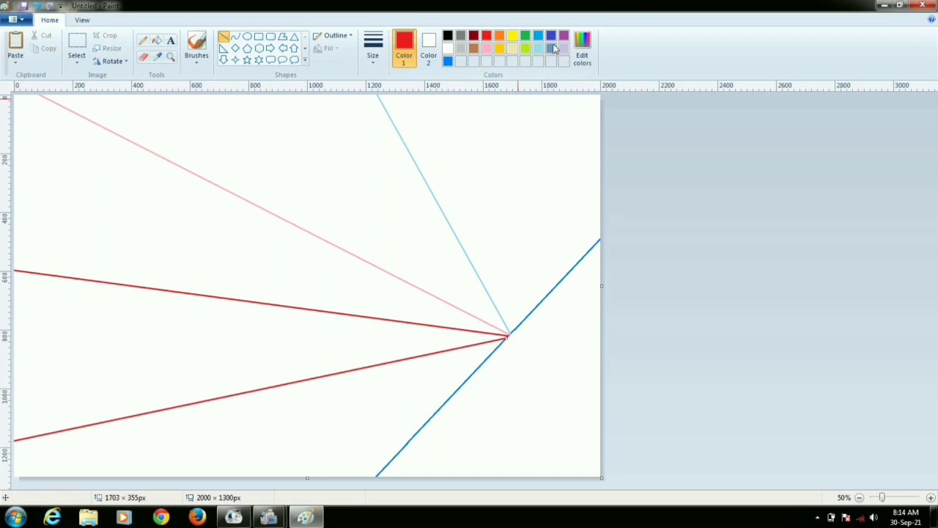
# Recolor the lowest line lime and fill the canvas section below the diagonal blue line with bright blue.
pyautogui.click(525, 48)
pyautogui.click(156, 40)
pyautogui.click(448, 61)
pyautogui.click(565, 331)
# Fill the upper-left section rose, the left one red, the top one orange, the upper-right one yellow and the lower-left one lime.
pyautogui.click(486, 48)
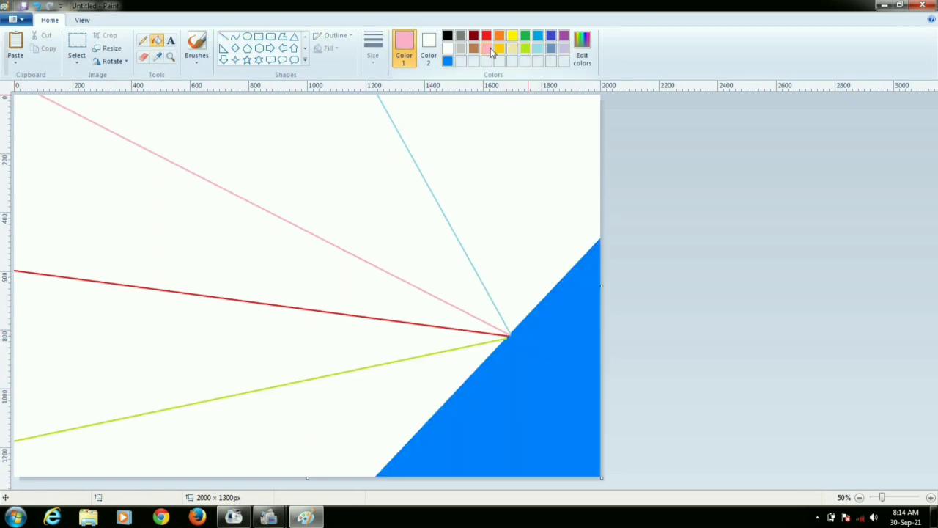
pyautogui.click(367, 275)
pyautogui.click(486, 35)
pyautogui.click(313, 315)
pyautogui.click(499, 35)
pyautogui.click(401, 166)
pyautogui.click(512, 35)
pyautogui.click(530, 161)
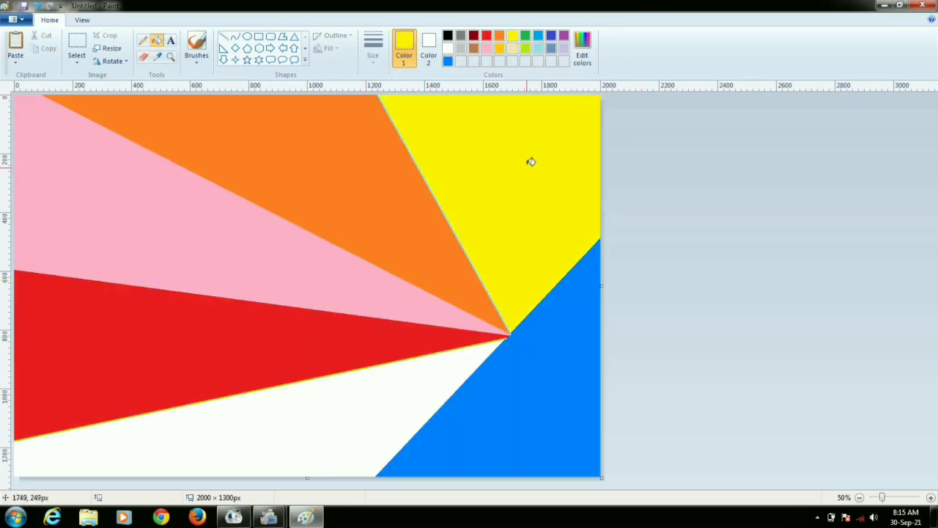
pyautogui.click(525, 48)
pyautogui.click(256, 448)
# Squash the image to 1 pixel wide without maintaining the aspect ratio, and stretch it back to 100 pixels wide.
pyautogui.click(107, 48)
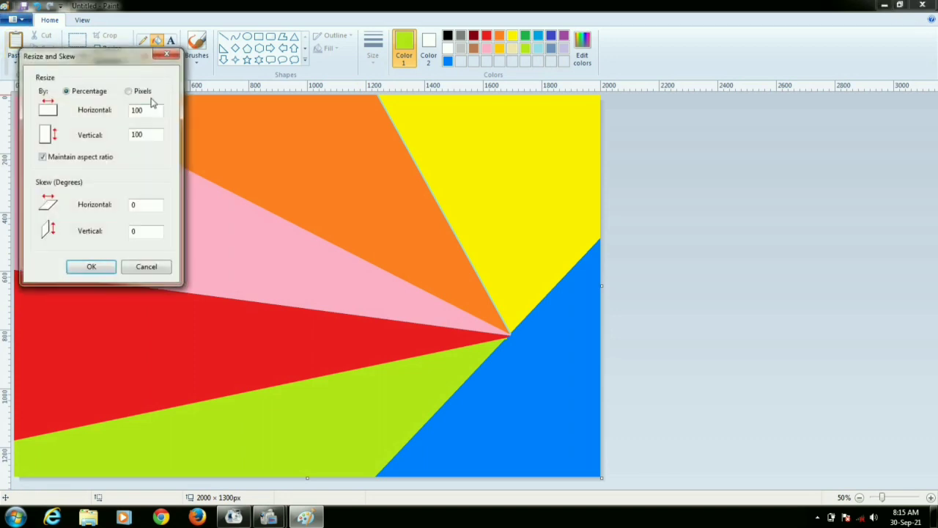
pyautogui.click(91, 266)
pyautogui.click(107, 47)
pyautogui.write('10')
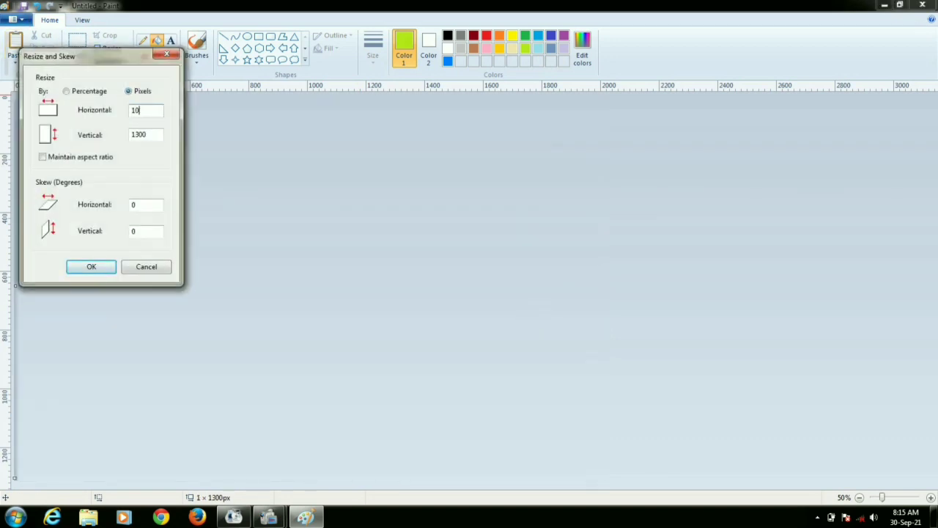
pyautogui.write('0')
pyautogui.click(91, 267)
# Stretch the gradient image to 1000 pixels wide and further to 2500 pixels, keeping the height at 1300 pixels.
pyautogui.click(107, 48)
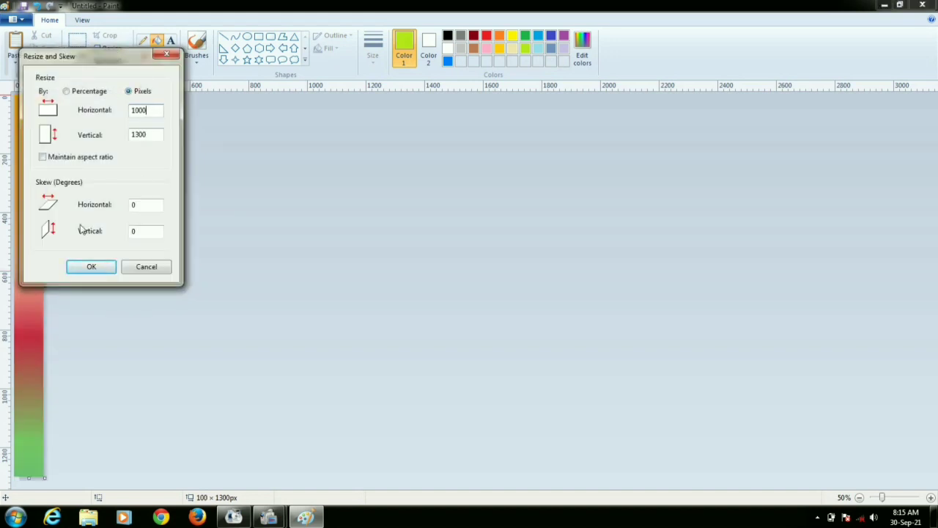
pyautogui.write('0')
pyautogui.click(91, 267)
pyautogui.click(107, 48)
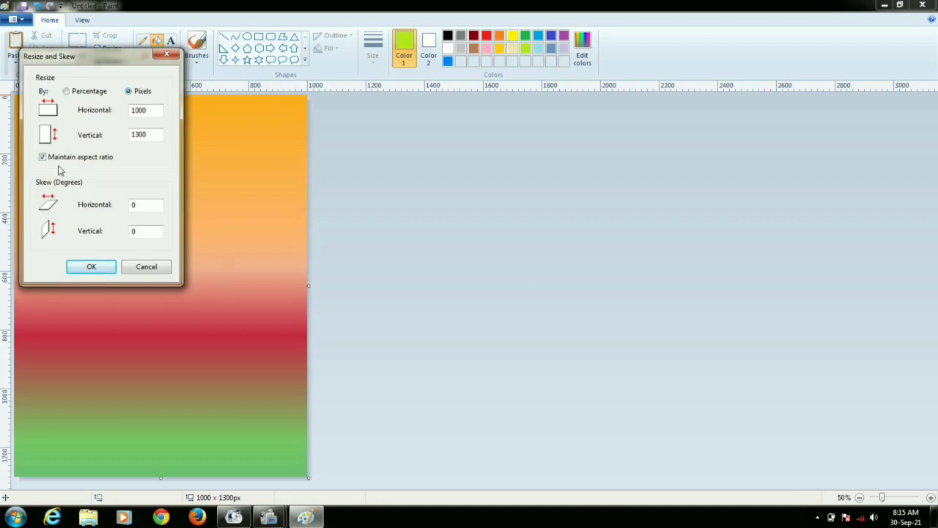
pyautogui.click(106, 269)
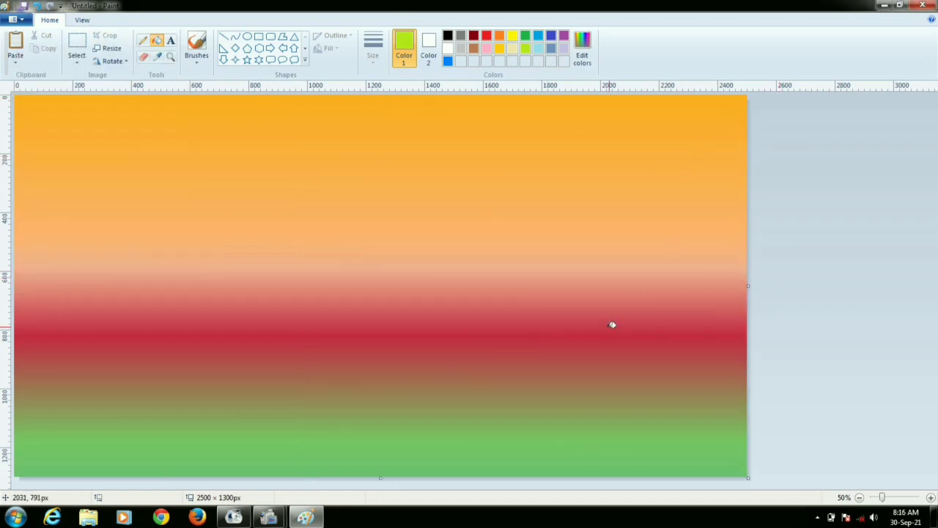
pyautogui.click(197, 53)
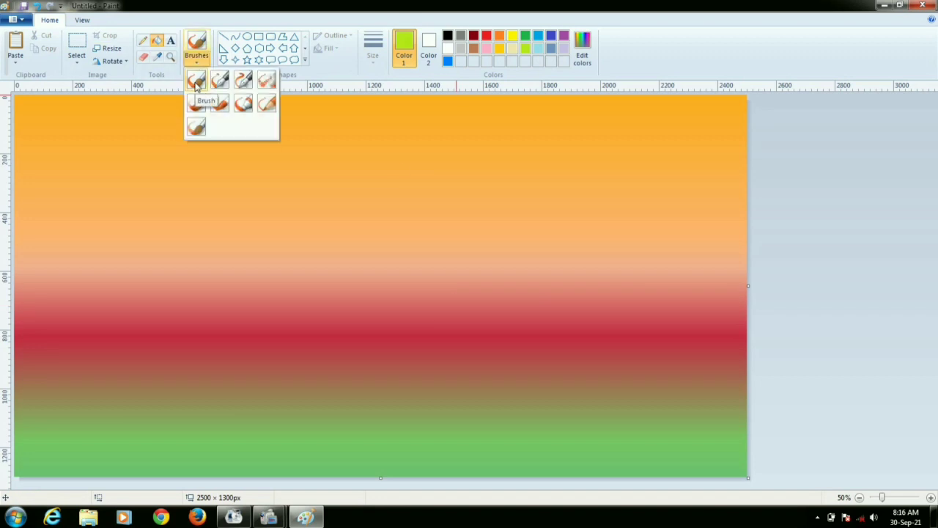
pyautogui.click(196, 84)
pyautogui.click(448, 35)
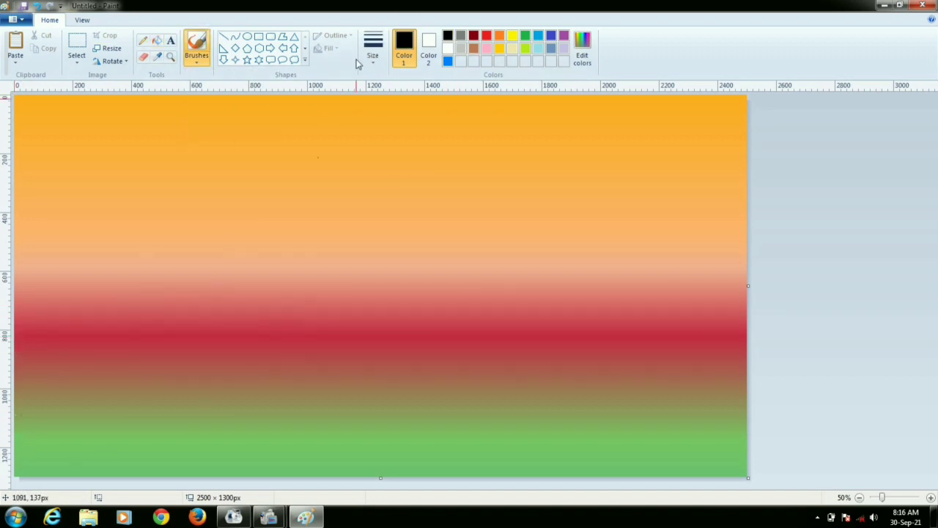
# Draw a solid white circle about 707 px across near the middle of the gradient.
pyautogui.click(247, 36)
pyautogui.click(448, 49)
pyautogui.click(327, 48)
pyautogui.click(335, 78)
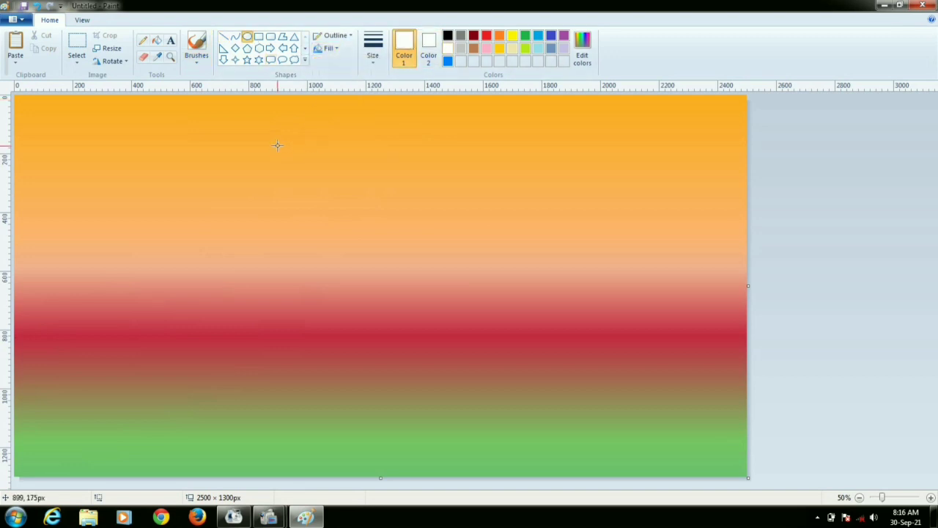
pyautogui.moveTo(277, 145); pyautogui.dragTo(488, 356)
pyautogui.moveTo(406, 296)
pyautogui.mouseDown()
pyautogui.moveTo(411, 312)
pyautogui.moveTo(397, 318)
pyautogui.mouseUp()
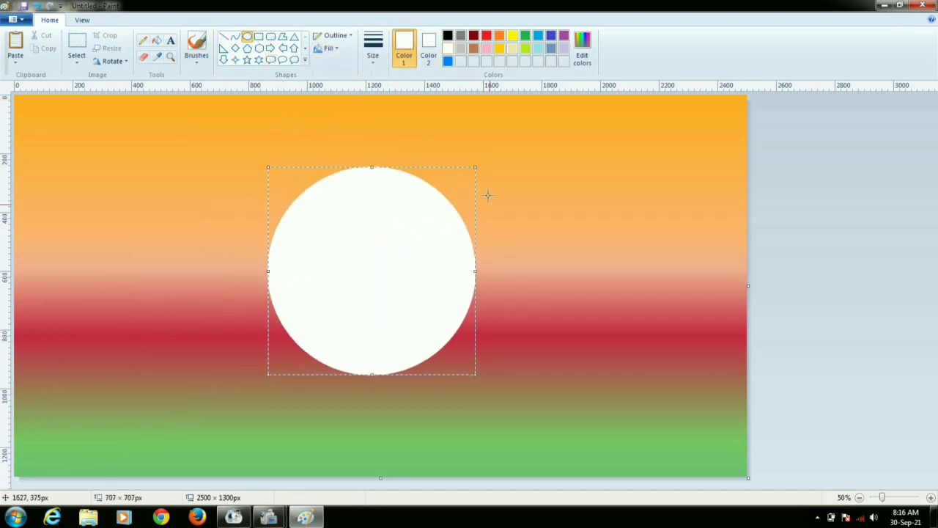
# Enlarge the white circle from its upper-right corner and shift it slightly to the left.
pyautogui.moveTo(475, 167); pyautogui.dragTo(516, 128)
pyautogui.moveTo(417, 214); pyautogui.dragTo(396, 215)
pyautogui.click(828, 115)
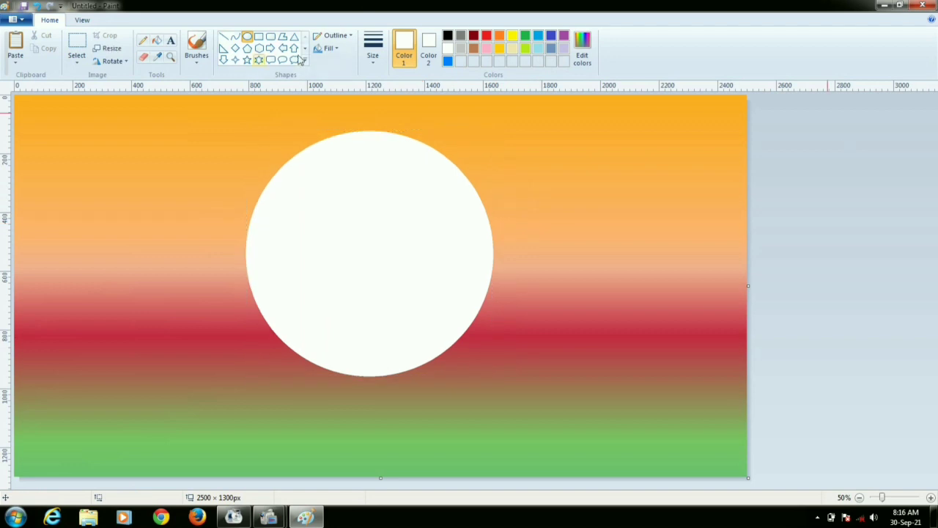
# Outline two facing jagged cliffs in black with the brush, one on each side of the white circle.
pyautogui.click(196, 61)
pyautogui.click(199, 82)
pyautogui.click(448, 35)
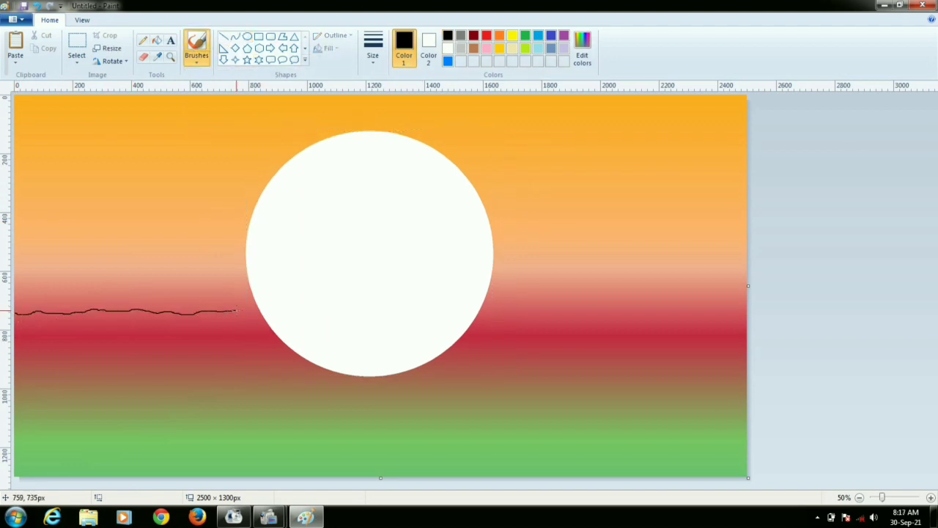
pyautogui.moveTo(237, 310)
pyautogui.mouseDown()
pyautogui.moveTo(199, 392)
pyautogui.moveTo(135, 477)
pyautogui.mouseUp()
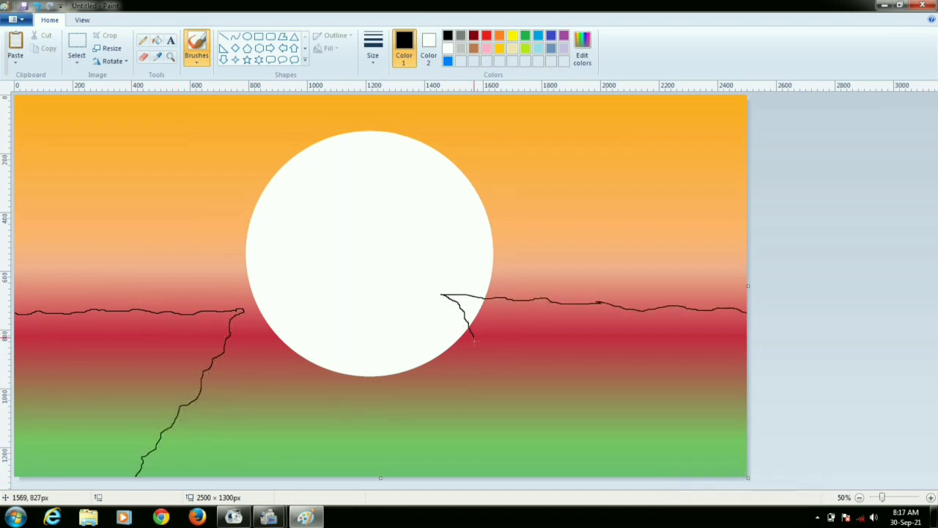
# Fill the tip of the right cliff that overlaps the white circle with black.
pyautogui.click(373, 51)
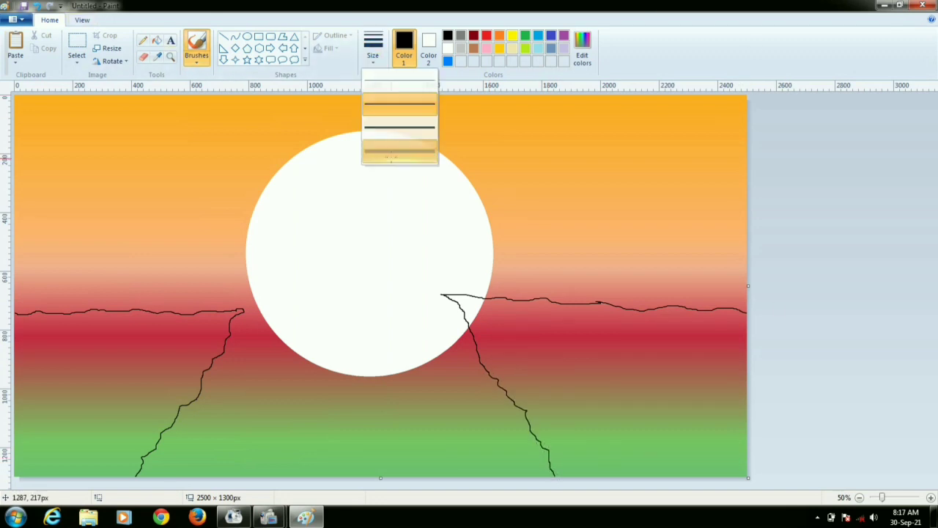
pyautogui.click(157, 40)
pyautogui.click(471, 306)
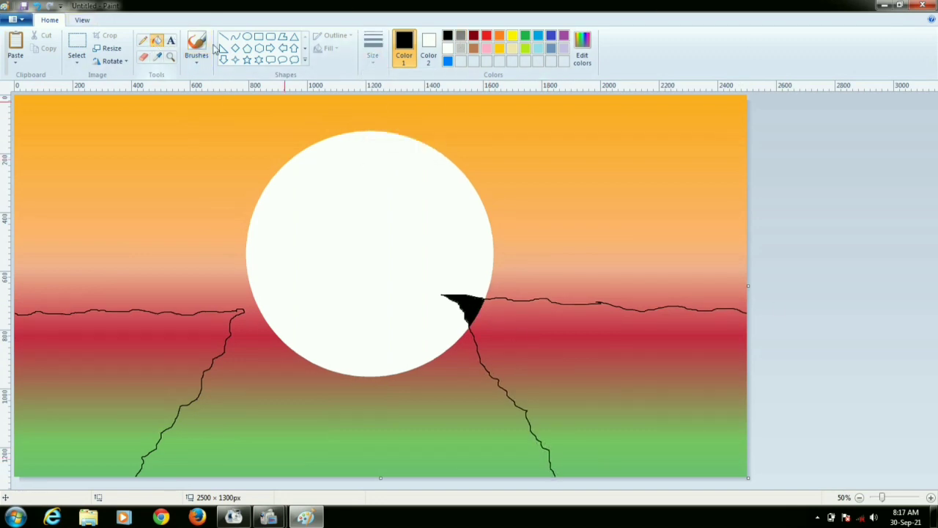
pyautogui.click(196, 46)
pyautogui.click(373, 52)
pyautogui.click(395, 150)
# Paint the whole inside of the right cliff solid black using the eraser with black as the secondary color.
pyautogui.click(143, 56)
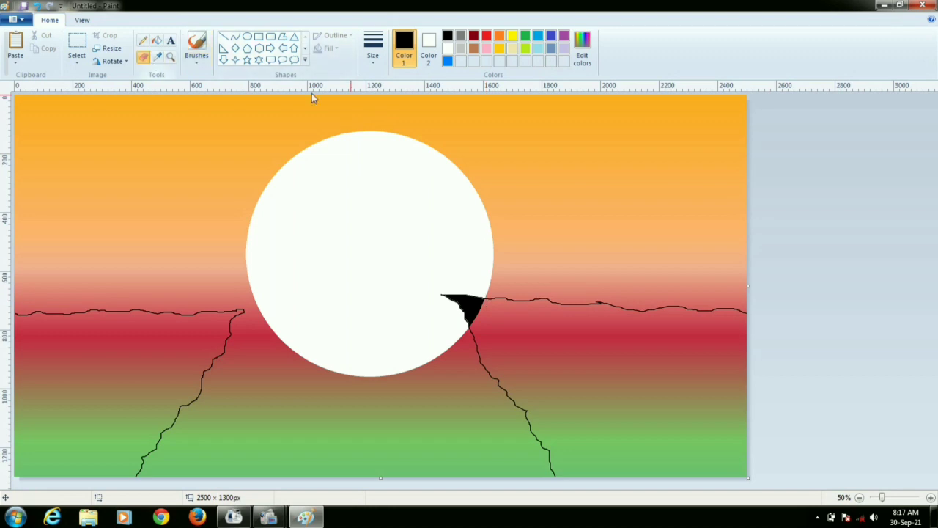
pyautogui.click(429, 48)
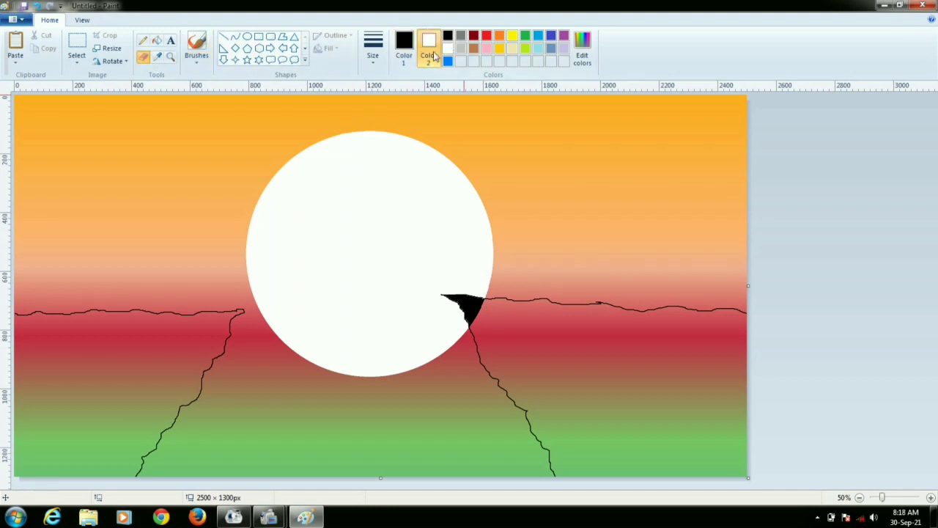
pyautogui.click(448, 35)
pyautogui.moveTo(496, 329)
pyautogui.mouseDown()
pyautogui.moveTo(686, 374)
pyautogui.moveTo(746, 322)
pyautogui.mouseUp()
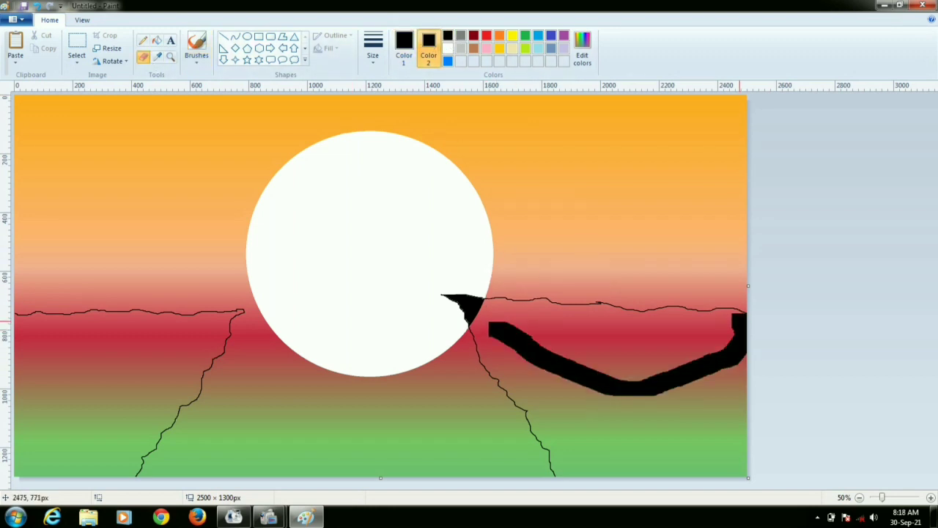
pyautogui.moveTo(688, 316); pyautogui.dragTo(617, 313)
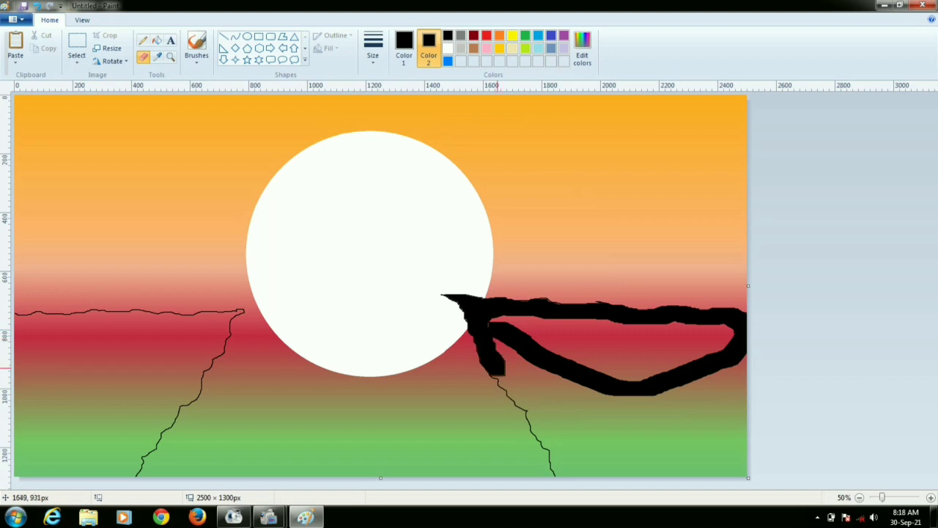
pyautogui.moveTo(517, 387)
pyautogui.mouseDown()
pyautogui.moveTo(531, 403)
pyautogui.moveTo(554, 384)
pyautogui.moveTo(520, 368)
pyautogui.mouseUp()
pyautogui.moveTo(491, 330)
pyautogui.mouseDown()
pyautogui.moveTo(542, 329)
pyautogui.moveTo(553, 344)
pyautogui.moveTo(733, 320)
pyautogui.moveTo(733, 333)
pyautogui.moveTo(700, 350)
pyautogui.moveTo(726, 358)
pyautogui.moveTo(722, 375)
pyautogui.moveTo(740, 381)
pyautogui.moveTo(740, 406)
pyautogui.moveTo(759, 407)
pyautogui.moveTo(758, 447)
pyautogui.moveTo(601, 473)
pyautogui.mouseUp()
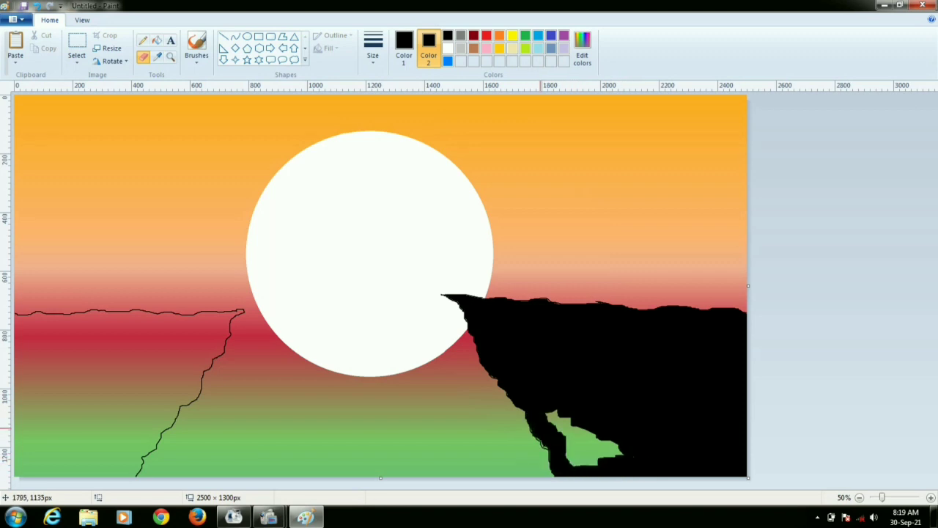
pyautogui.moveTo(549, 438)
pyautogui.mouseDown()
pyautogui.moveTo(615, 454)
pyautogui.moveTo(558, 425)
pyautogui.mouseUp()
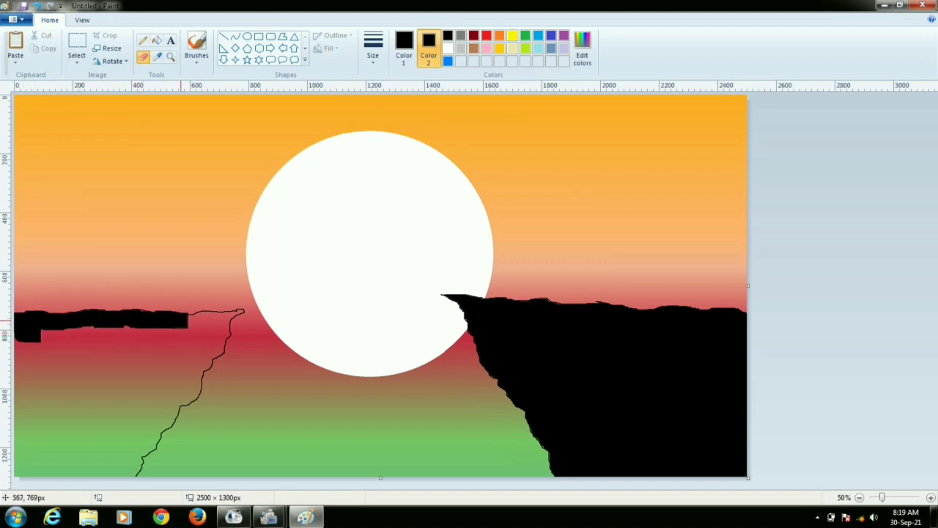
# Paint the left cliff black with the eraser along its flat top and jagged side, continuing into its interior.
pyautogui.moveTo(181, 321); pyautogui.dragTo(217, 319)
pyautogui.moveTo(207, 355); pyautogui.dragTo(150, 439)
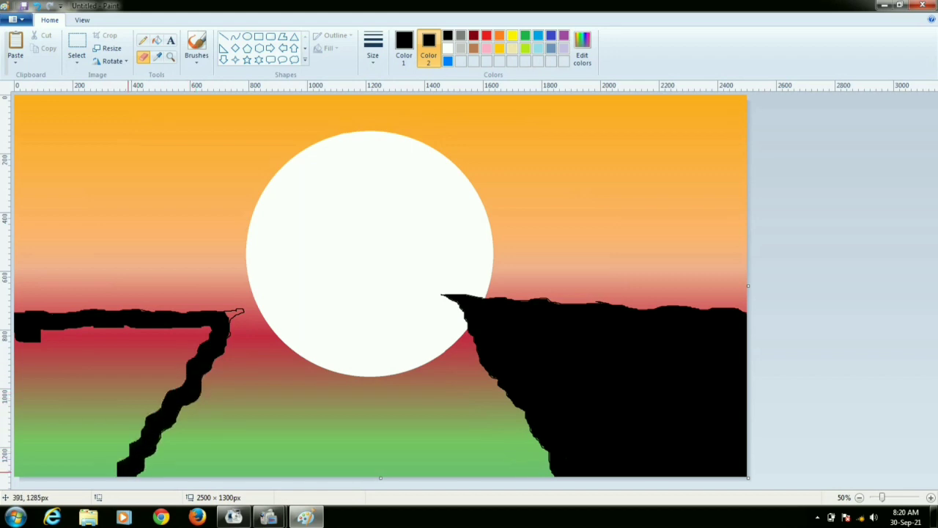
pyautogui.moveTo(129, 472)
pyautogui.mouseDown()
pyautogui.moveTo(14, 411)
pyautogui.moveTo(45, 349)
pyautogui.moveTo(94, 338)
pyautogui.moveTo(209, 340)
pyautogui.moveTo(62, 351)
pyautogui.moveTo(47, 377)
pyautogui.moveTo(61, 420)
pyautogui.moveTo(35, 456)
pyautogui.moveTo(105, 457)
pyautogui.moveTo(144, 436)
pyautogui.moveTo(76, 448)
pyautogui.moveTo(127, 433)
pyautogui.moveTo(125, 397)
pyautogui.moveTo(162, 398)
pyautogui.moveTo(68, 386)
pyautogui.moveTo(157, 371)
pyautogui.mouseUp()
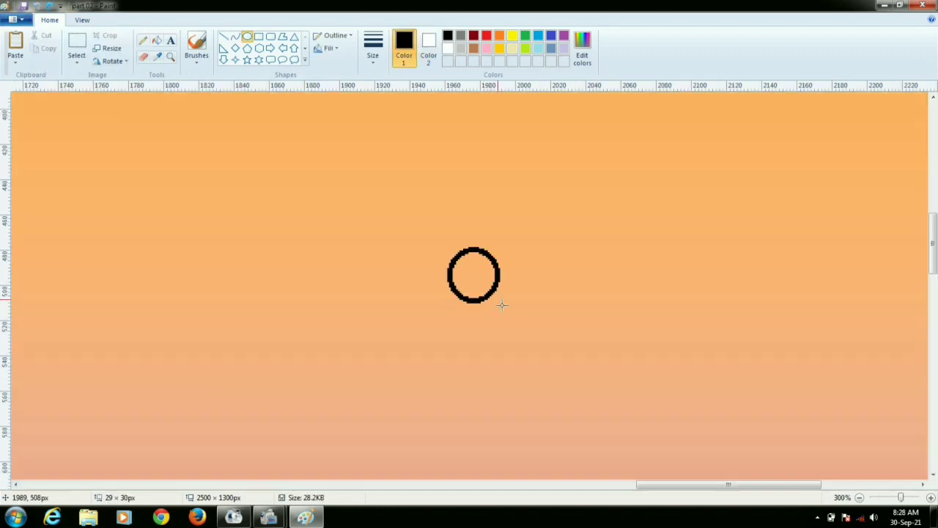
# Draw the figure's round head about 50 px across in black and add two curved neck lines below it.
pyautogui.moveTo(501, 303); pyautogui.dragTo(538, 337)
pyautogui.click(235, 36)
pyautogui.moveTo(480, 333); pyautogui.dragTo(472, 392)
pyautogui.moveTo(477, 361); pyautogui.dragTo(487, 357)
pyautogui.moveTo(520, 327)
pyautogui.mouseDown()
pyautogui.moveTo(524, 392)
pyautogui.moveTo(421, 366)
pyautogui.moveTo(338, 321)
pyautogui.mouseUp()
pyautogui.click(512, 360)
pyautogui.click(512, 359)
# Outline the left upper arm with curves running from the neck base and the armpit out to the elbow.
pyautogui.click(445, 364)
pyautogui.click(446, 364)
pyautogui.click(372, 348)
pyautogui.click(372, 349)
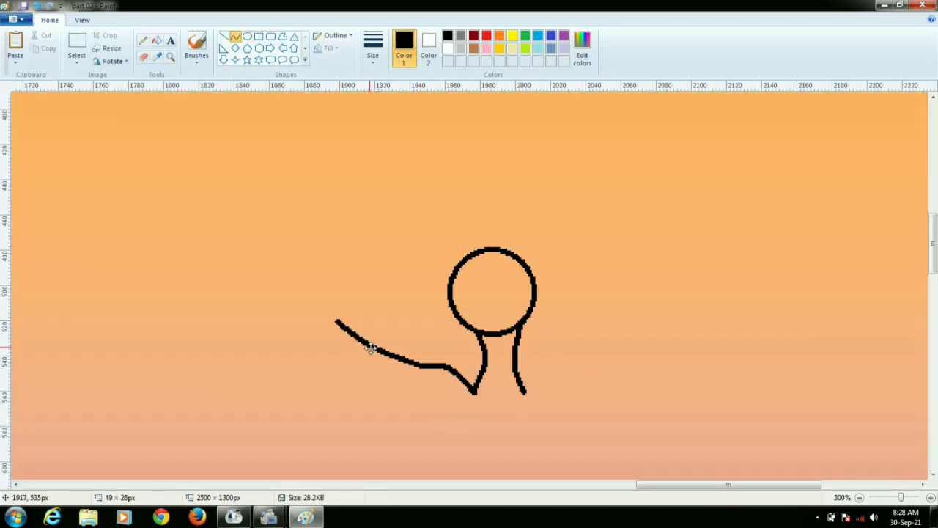
pyautogui.moveTo(458, 412)
pyautogui.mouseDown()
pyautogui.moveTo(300, 337)
pyautogui.moveTo(369, 233)
pyautogui.moveTo(366, 214)
pyautogui.mouseUp()
pyautogui.click(405, 391)
pyautogui.click(408, 392)
# Shape the two edges of the raised left forearm as curves from the elbow up to the wrist.
pyautogui.click(362, 255)
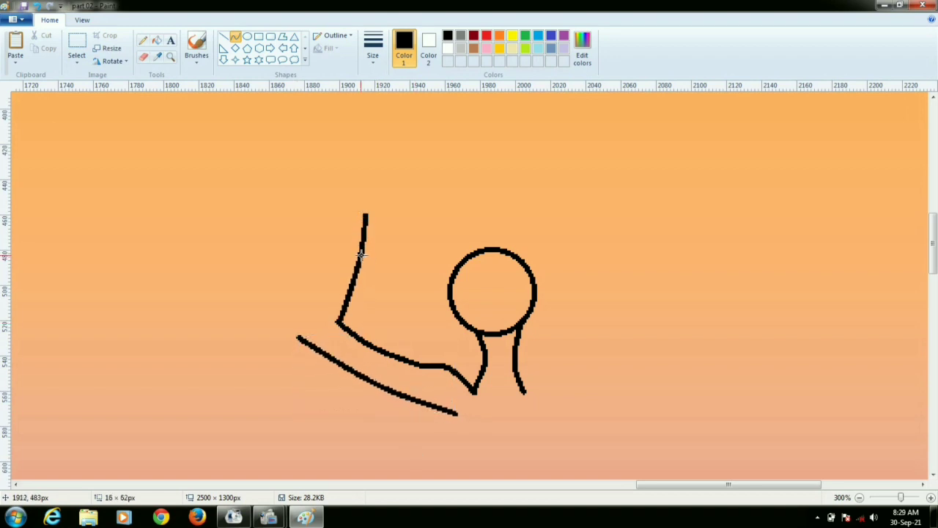
pyautogui.click(361, 255)
pyautogui.moveTo(300, 337)
pyautogui.mouseDown()
pyautogui.moveTo(345, 205)
pyautogui.moveTo(414, 189)
pyautogui.mouseUp()
pyautogui.click(325, 263)
pyautogui.click(325, 262)
# Draw the left hand above the wrist with short curves for the palm, fingers and the gap between them.
pyautogui.click(397, 209)
pyautogui.click(397, 209)
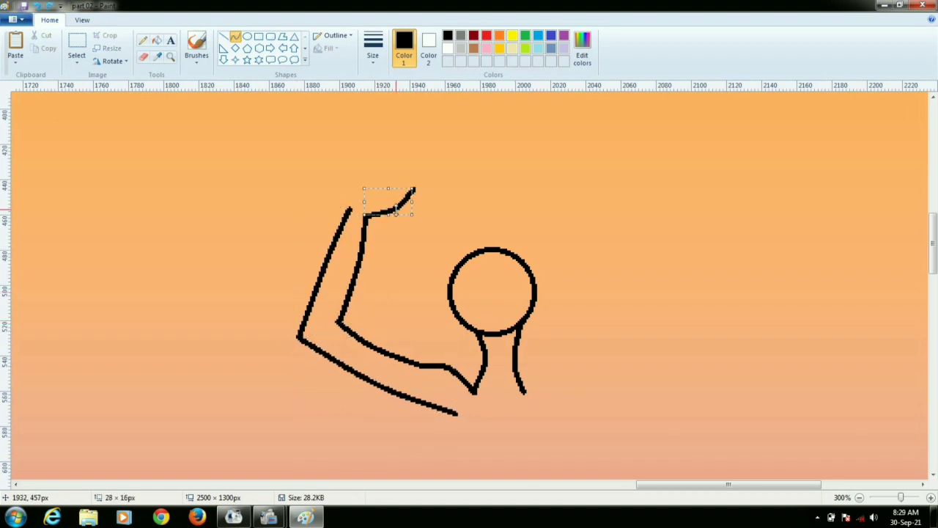
pyautogui.click(374, 172)
pyautogui.moveTo(349, 208)
pyautogui.mouseDown()
pyautogui.moveTo(409, 181)
pyautogui.moveTo(382, 191)
pyautogui.mouseUp()
pyautogui.click(374, 172)
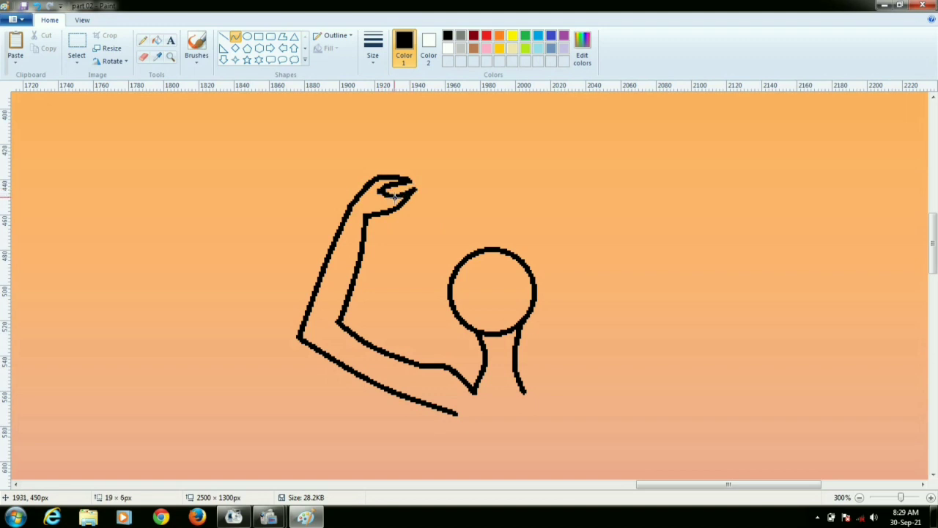
pyautogui.click(394, 197)
# Outline the right arm with curves from the neck base and armpit to the elbow and up to the wrist.
pyautogui.click(576, 378)
pyautogui.moveTo(523, 391)
pyautogui.mouseDown()
pyautogui.moveTo(633, 399)
pyautogui.moveTo(706, 432)
pyautogui.moveTo(746, 377)
pyautogui.moveTo(786, 350)
pyautogui.moveTo(717, 464)
pyautogui.moveTo(559, 436)
pyautogui.moveTo(563, 420)
pyautogui.mouseUp()
pyautogui.click(575, 378)
pyautogui.doubleClick(669, 415)
pyautogui.doubleClick(749, 376)
pyautogui.doubleClick(749, 425)
pyautogui.doubleClick(635, 462)
pyautogui.click(594, 349)
pyautogui.scroll(-3, 594, 349)
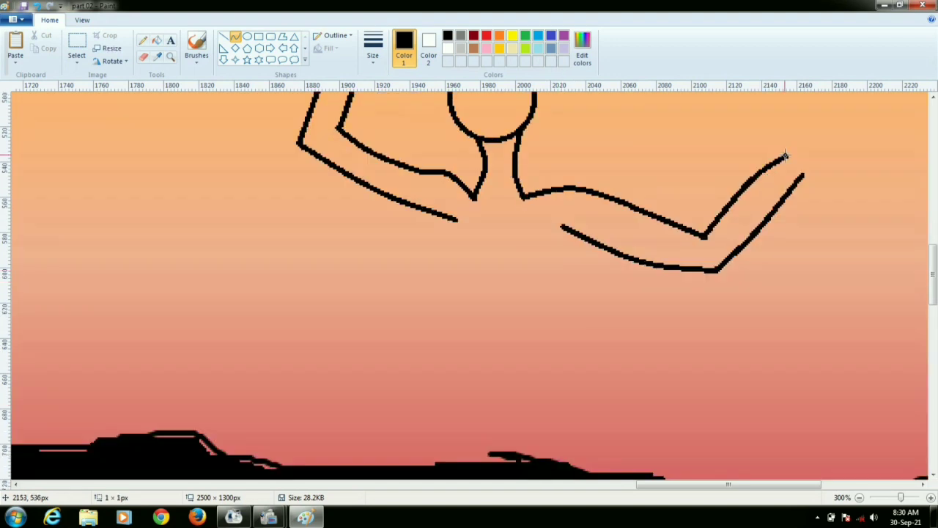
# Draw the right hand at the end of the forearm with short curves for the fingers and palm.
pyautogui.moveTo(785, 155); pyautogui.dragTo(839, 137)
pyautogui.doubleClick(816, 128)
pyautogui.click(833, 168)
pyautogui.moveTo(802, 176)
pyautogui.mouseDown()
pyautogui.moveTo(841, 151)
pyautogui.moveTo(815, 147)
pyautogui.moveTo(840, 151)
pyautogui.mouseUp()
pyautogui.doubleClick(825, 142)
pyautogui.doubleClick(828, 157)
# Draw the two sides of the torso as inward-curving lines from the armpits down to the waist.
pyautogui.moveTo(441, 215)
pyautogui.mouseDown()
pyautogui.moveTo(428, 342)
pyautogui.moveTo(451, 315)
pyautogui.mouseUp()
pyautogui.doubleClick(462, 258)
pyautogui.moveTo(568, 232); pyautogui.dragTo(543, 339)
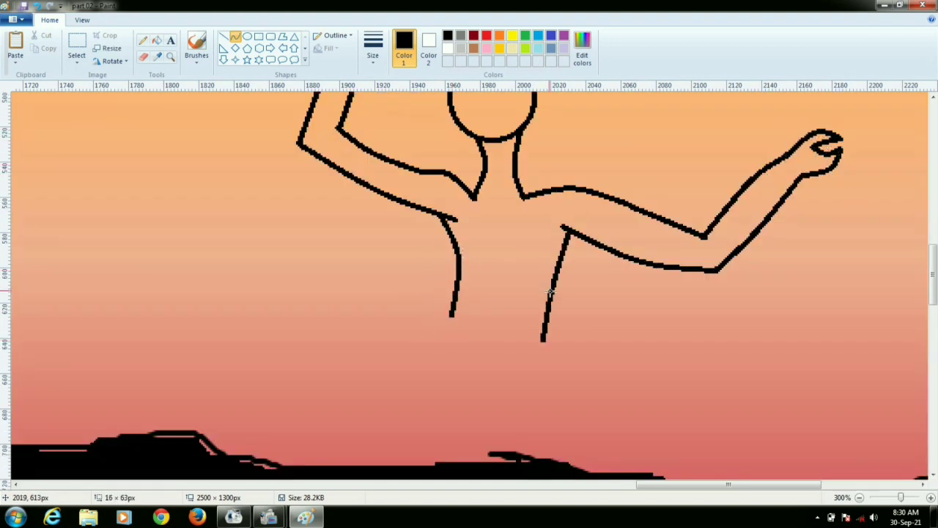
pyautogui.doubleClick(536, 284)
# Draw the two flared sides of the skirt as curves from the waist down to the black ground.
pyautogui.moveTo(450, 314); pyautogui.dragTo(347, 465)
pyautogui.click(372, 355)
pyautogui.moveTo(372, 355); pyautogui.dragTo(389, 428)
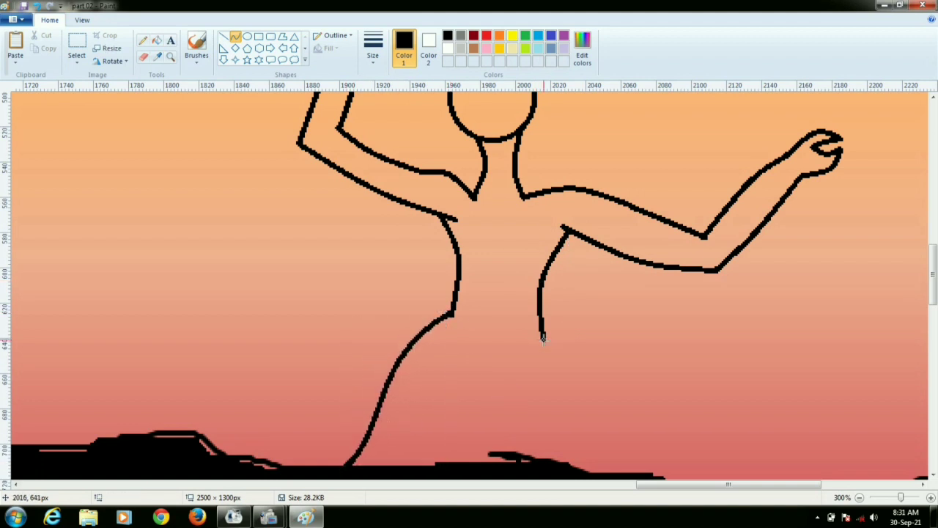
pyautogui.moveTo(543, 340); pyautogui.dragTo(655, 476)
pyautogui.click(623, 357)
pyautogui.click(613, 431)
pyautogui.scroll(-1, 697, 349)
pyautogui.scroll(3, 697, 350)
pyautogui.scroll(-3, 500, 122)
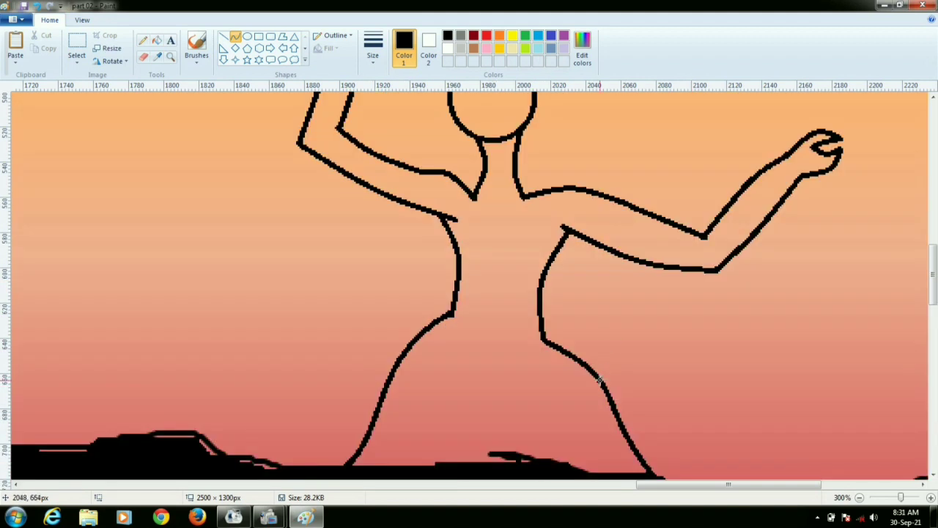
# Outline the skirt fabric lifted from the hip to the right hand with a series of flowing curves.
pyautogui.moveTo(560, 350)
pyautogui.mouseDown()
pyautogui.moveTo(689, 323)
pyautogui.moveTo(653, 346)
pyautogui.moveTo(806, 247)
pyautogui.moveTo(856, 185)
pyautogui.moveTo(840, 151)
pyautogui.moveTo(909, 119)
pyautogui.moveTo(869, 278)
pyautogui.moveTo(751, 403)
pyautogui.moveTo(608, 396)
pyautogui.moveTo(660, 414)
pyautogui.mouseUp()
pyautogui.click(598, 363)
pyautogui.click(623, 316)
pyautogui.click(730, 351)
pyautogui.click(757, 269)
pyautogui.click(862, 225)
pyautogui.click(848, 203)
pyautogui.click(863, 110)
pyautogui.click(884, 150)
# Draw a ponytail on the right side of the head with two curves meeting at a tip.
pyautogui.scroll(2, 517, 265)
pyautogui.scroll(2, 517, 265)
pyautogui.moveTo(531, 271); pyautogui.dragTo(591, 308)
pyautogui.click(553, 268)
pyautogui.click(562, 296)
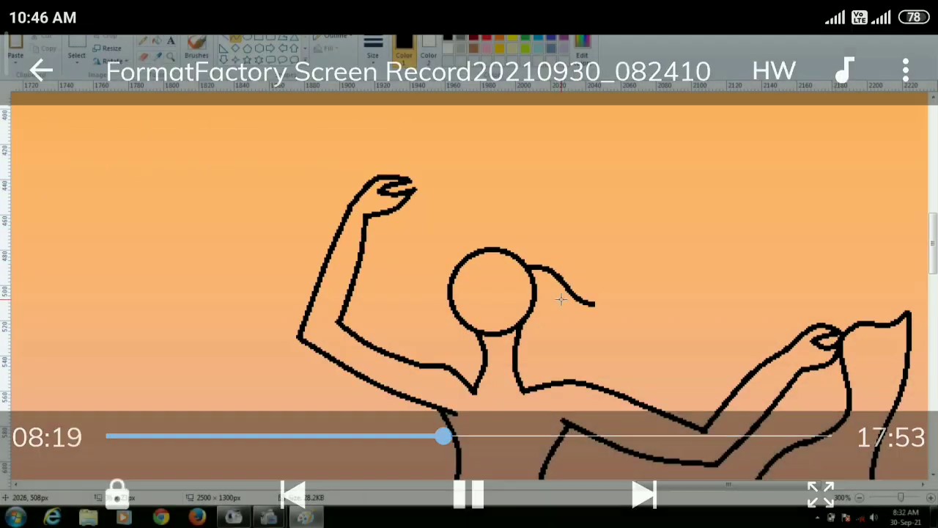
pyautogui.moveTo(535, 291); pyautogui.dragTo(590, 311)
pyautogui.click(552, 286)
pyautogui.click(570, 327)
# Paint the figure's head and body solid black using the eraser with black as the secondary color.
pyautogui.click(143, 56)
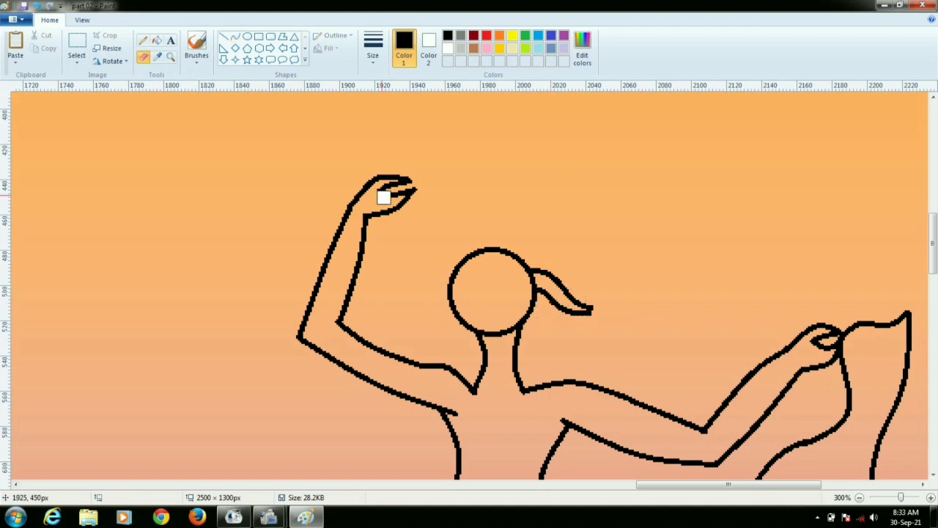
pyautogui.click(428, 52)
pyautogui.click(448, 35)
pyautogui.moveTo(480, 275)
pyautogui.mouseDown()
pyautogui.moveTo(489, 325)
pyautogui.moveTo(522, 285)
pyautogui.moveTo(502, 326)
pyautogui.moveTo(497, 384)
pyautogui.moveTo(577, 390)
pyautogui.moveTo(674, 454)
pyautogui.moveTo(677, 435)
pyautogui.moveTo(495, 399)
pyautogui.moveTo(542, 428)
pyautogui.moveTo(517, 303)
pyautogui.moveTo(629, 461)
pyautogui.moveTo(578, 421)
pyautogui.moveTo(573, 369)
pyautogui.moveTo(605, 369)
pyautogui.moveTo(548, 356)
pyautogui.moveTo(626, 347)
pyautogui.moveTo(651, 399)
pyautogui.moveTo(524, 333)
pyautogui.moveTo(555, 253)
pyautogui.moveTo(485, 439)
pyautogui.moveTo(393, 436)
pyautogui.moveTo(353, 450)
pyautogui.moveTo(404, 362)
pyautogui.moveTo(495, 293)
pyautogui.moveTo(479, 179)
pyautogui.moveTo(525, 216)
pyautogui.moveTo(482, 260)
pyautogui.moveTo(469, 241)
pyautogui.mouseUp()
pyautogui.scroll(-4, 506, 440)
pyautogui.scroll(-2, 498, 352)
pyautogui.scroll(2, 531, 219)
pyautogui.scroll(2, 468, 241)
pyautogui.moveTo(463, 294)
pyautogui.mouseDown()
pyautogui.moveTo(444, 283)
pyautogui.moveTo(423, 293)
pyautogui.moveTo(314, 233)
pyautogui.moveTo(324, 214)
pyautogui.moveTo(343, 348)
pyautogui.moveTo(437, 406)
pyautogui.mouseUp()
# Fill the arms, the raised hand and the lifted skirt fabric solid black with the brush.
pyautogui.click(197, 45)
pyautogui.scroll(2, 324, 214)
pyautogui.moveTo(709, 456)
pyautogui.mouseDown()
pyautogui.moveTo(780, 383)
pyautogui.moveTo(709, 436)
pyautogui.moveTo(813, 351)
pyautogui.moveTo(879, 381)
pyautogui.moveTo(873, 410)
pyautogui.moveTo(871, 292)
pyautogui.moveTo(656, 396)
pyautogui.moveTo(843, 235)
pyautogui.moveTo(704, 322)
pyautogui.moveTo(791, 273)
pyautogui.mouseUp()
pyautogui.scroll(-4, 872, 410)
pyautogui.scroll(4, 430, 236)
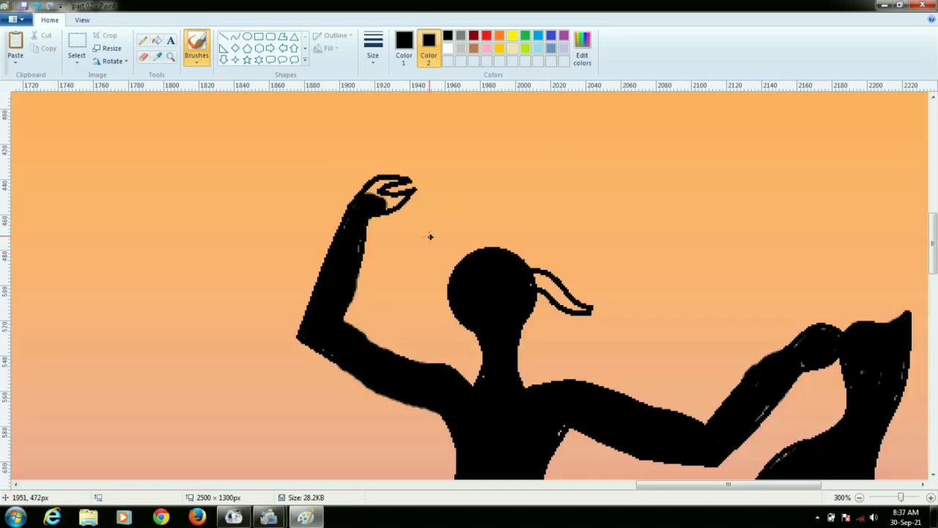
pyautogui.moveTo(389, 199); pyautogui.dragTo(396, 207)
# Paint loose, wavy black hair over the ponytail, running from the head down to the shoulder.
pyautogui.moveTo(536, 304); pyautogui.dragTo(563, 312)
pyautogui.moveTo(554, 291)
pyautogui.mouseDown()
pyautogui.moveTo(538, 277)
pyautogui.moveTo(612, 384)
pyautogui.moveTo(542, 352)
pyautogui.moveTo(601, 385)
pyautogui.moveTo(567, 335)
pyautogui.mouseUp()
pyautogui.moveTo(606, 337); pyautogui.dragTo(627, 390)
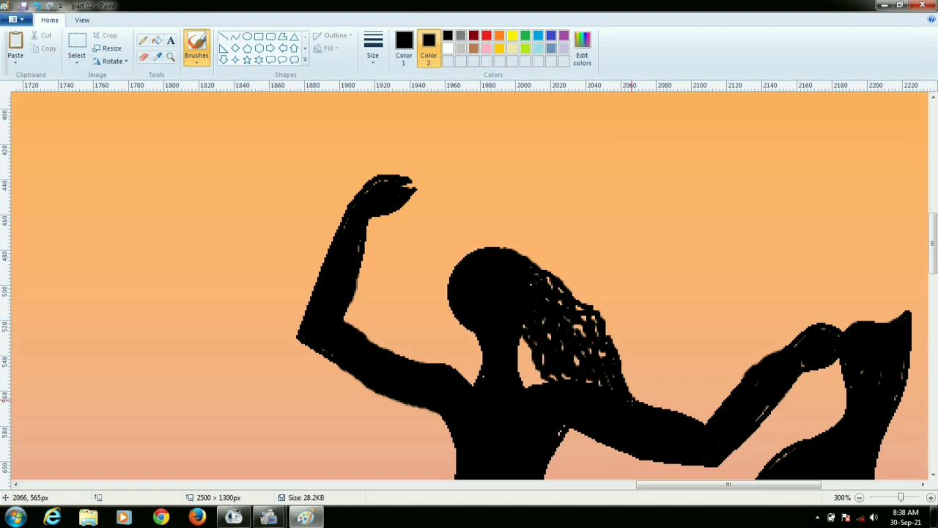
pyautogui.moveTo(522, 337); pyautogui.dragTo(546, 383)
# Extend the hair below the outstretched arm with black strokes reaching down to the skirt fabric.
pyautogui.scroll(-4, 570, 256)
pyautogui.moveTo(571, 237)
pyautogui.mouseDown()
pyautogui.moveTo(603, 263)
pyautogui.moveTo(590, 340)
pyautogui.mouseUp()
pyautogui.moveTo(600, 273)
pyautogui.mouseDown()
pyautogui.moveTo(621, 326)
pyautogui.moveTo(602, 345)
pyautogui.mouseUp()
pyautogui.moveTo(624, 312); pyautogui.dragTo(643, 335)
pyautogui.moveTo(574, 265)
pyautogui.mouseDown()
pyautogui.moveTo(576, 304)
pyautogui.moveTo(599, 347)
pyautogui.mouseUp()
pyautogui.scroll(2, 553, 183)
pyautogui.scroll(-6, 561, 147)
pyautogui.scroll(4, 568, 132)
pyautogui.moveTo(633, 263); pyautogui.dragTo(635, 287)
pyautogui.scroll(2, 553, 93)
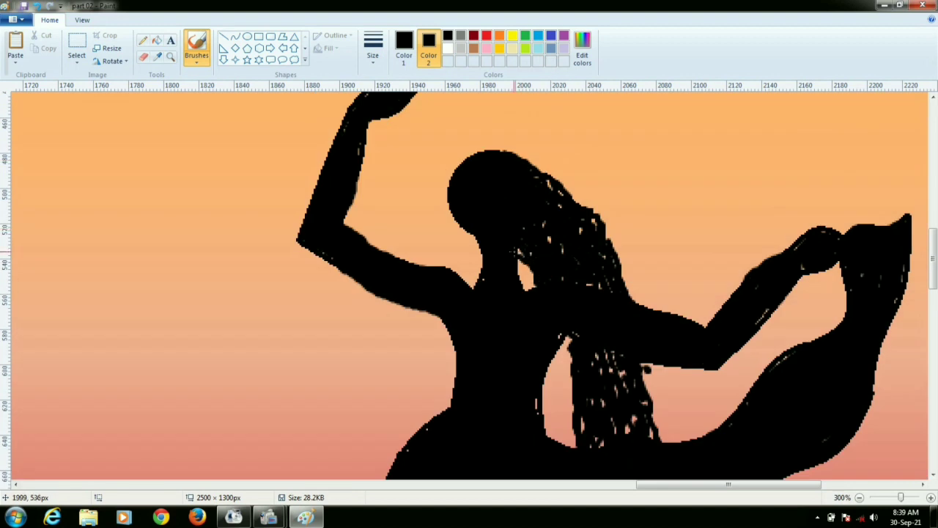
# Outline a tree on the left cliff with the black brush, with a forked trunk and two branches on each side.
pyautogui.scroll(-6, 753, 323)
pyautogui.scroll(8, 753, 322)
pyautogui.scroll(-2, 754, 323)
pyautogui.scroll(-6, 754, 325)
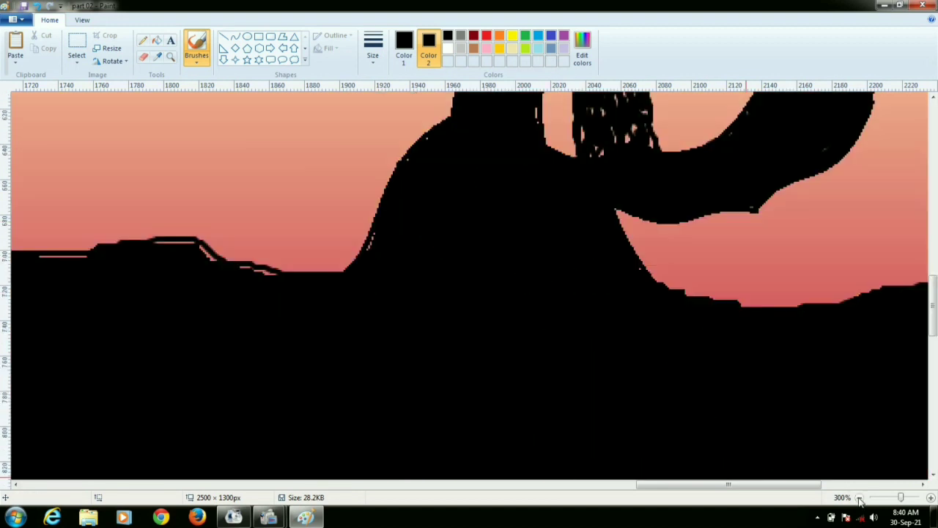
pyautogui.click(859, 498)
pyautogui.click(860, 498)
pyautogui.click(860, 498)
pyautogui.click(931, 498)
pyautogui.moveTo(440, 484); pyautogui.dragTo(743, 484)
pyautogui.click(931, 498)
pyautogui.moveTo(484, 484); pyautogui.dragTo(718, 484)
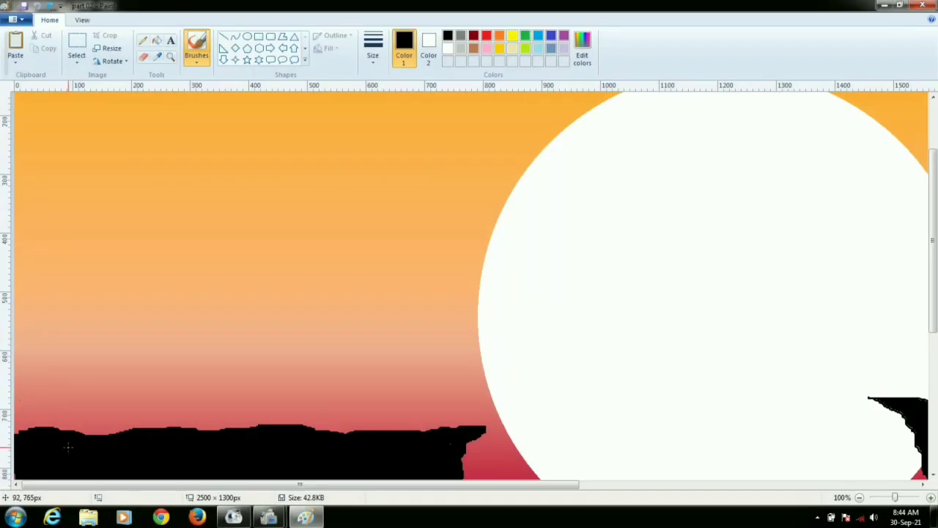
pyautogui.moveTo(136, 293); pyautogui.dragTo(137, 442)
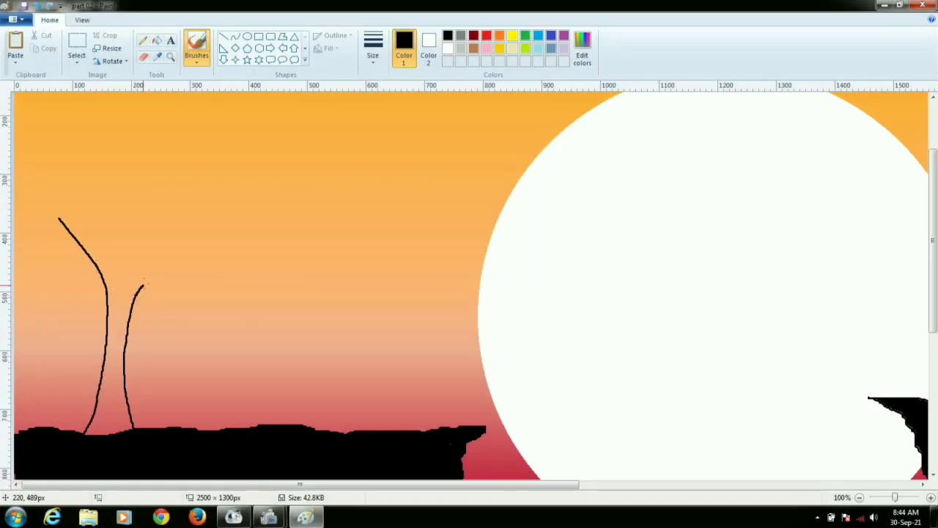
pyautogui.moveTo(144, 286); pyautogui.dragTo(396, 214)
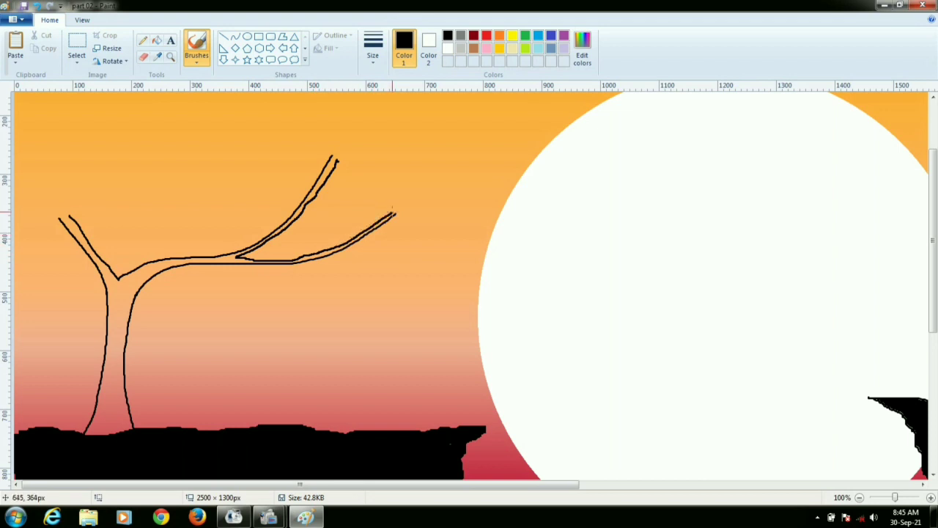
pyautogui.moveTo(395, 213); pyautogui.dragTo(397, 217)
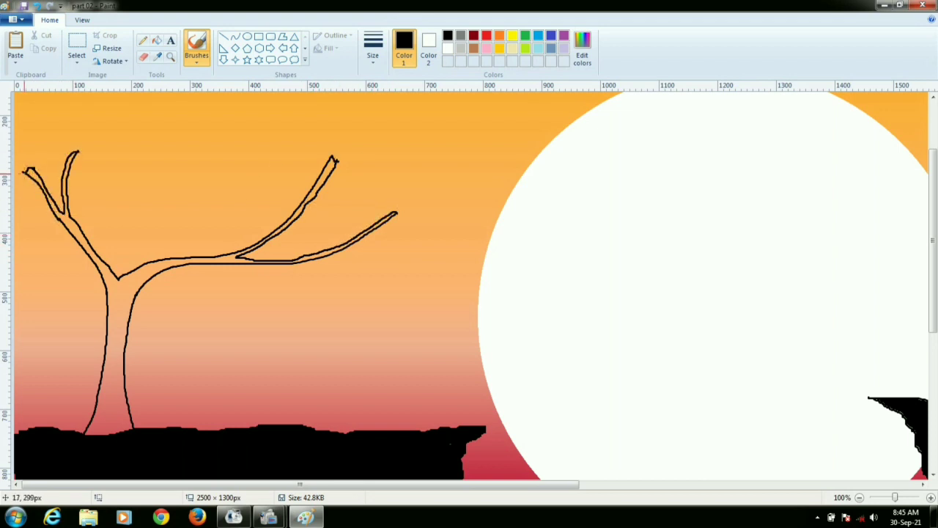
# Paint the tree's trunk and the lower part of its right limb solid black.
pyautogui.keyDown('ctrl'); pyautogui.scroll(1, 273, 228); pyautogui.keyUp('ctrl')
pyautogui.scroll(-5, 52, 405)
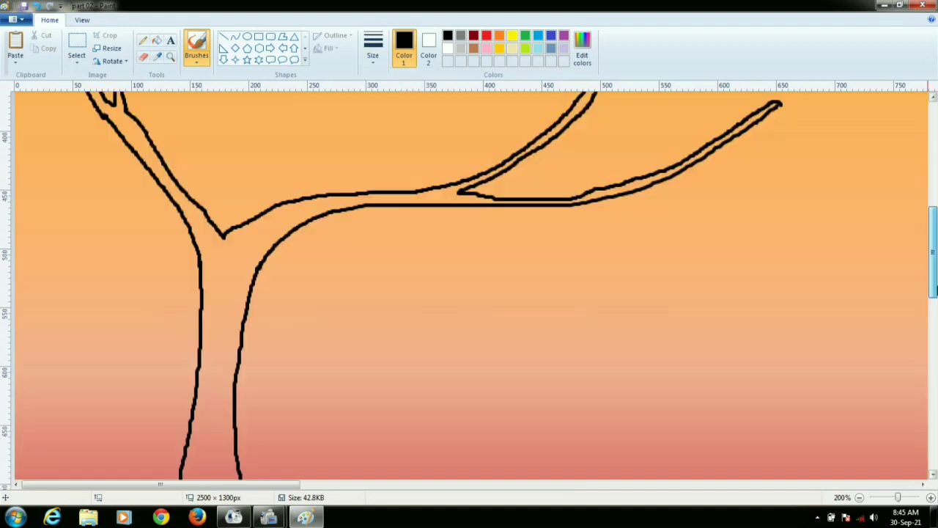
pyautogui.moveTo(176, 380)
pyautogui.mouseDown()
pyautogui.moveTo(227, 385)
pyautogui.moveTo(236, 341)
pyautogui.moveTo(209, 352)
pyautogui.moveTo(188, 333)
pyautogui.moveTo(226, 251)
pyautogui.moveTo(231, 327)
pyautogui.moveTo(224, 303)
pyautogui.mouseUp()
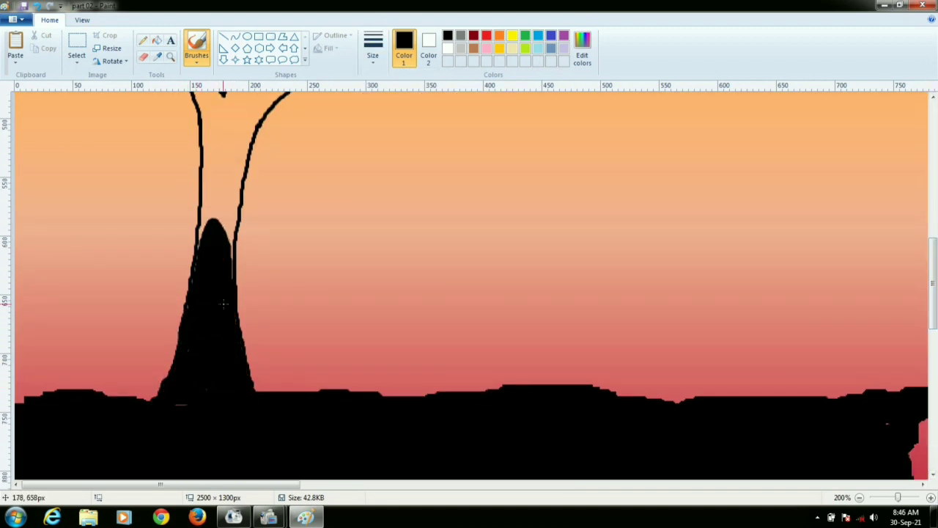
pyautogui.scroll(3, 224, 305)
pyautogui.moveTo(228, 350)
pyautogui.mouseDown()
pyautogui.moveTo(233, 297)
pyautogui.moveTo(202, 352)
pyautogui.mouseUp()
pyautogui.scroll(2, 202, 352)
pyautogui.moveTo(212, 314)
pyautogui.mouseDown()
pyautogui.moveTo(209, 377)
pyautogui.moveTo(258, 309)
pyautogui.moveTo(232, 469)
pyautogui.moveTo(215, 322)
pyautogui.moveTo(286, 256)
pyautogui.moveTo(264, 306)
pyautogui.moveTo(297, 267)
pyautogui.moveTo(450, 253)
pyautogui.mouseUp()
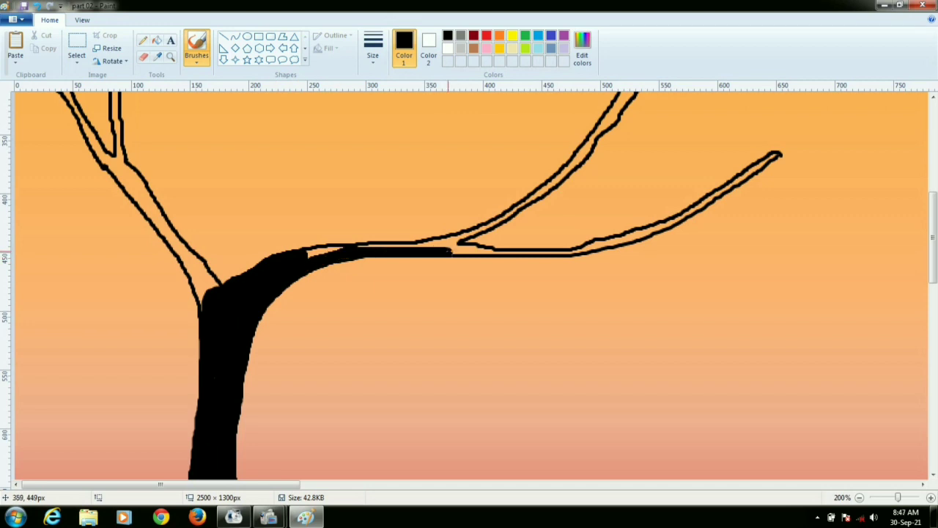
pyautogui.scroll(3, 473, 273)
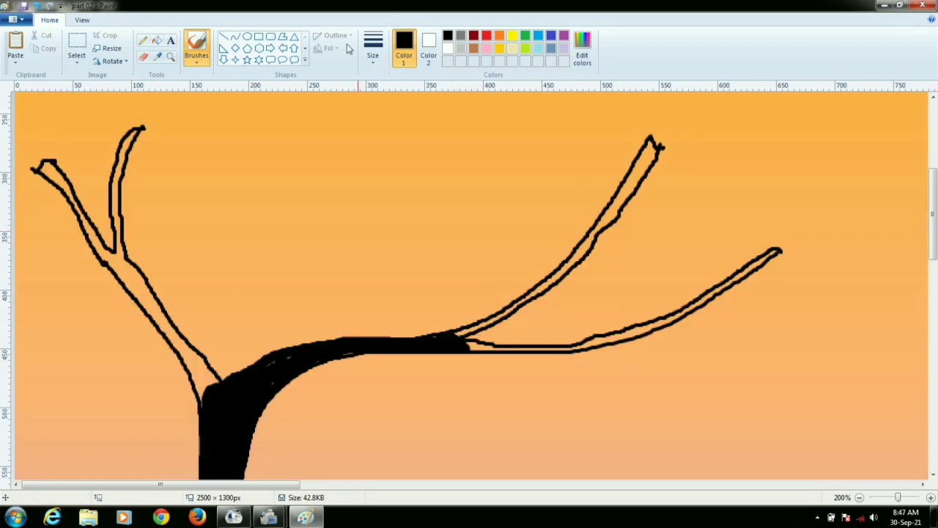
# Reduce the brush size and fill the two right-hand branches of the tree with black.
pyautogui.click(373, 50)
pyautogui.click(400, 105)
pyautogui.moveTo(456, 334); pyautogui.dragTo(470, 331)
pyautogui.moveTo(556, 289)
pyautogui.mouseDown()
pyautogui.moveTo(513, 304)
pyautogui.moveTo(548, 301)
pyautogui.mouseUp()
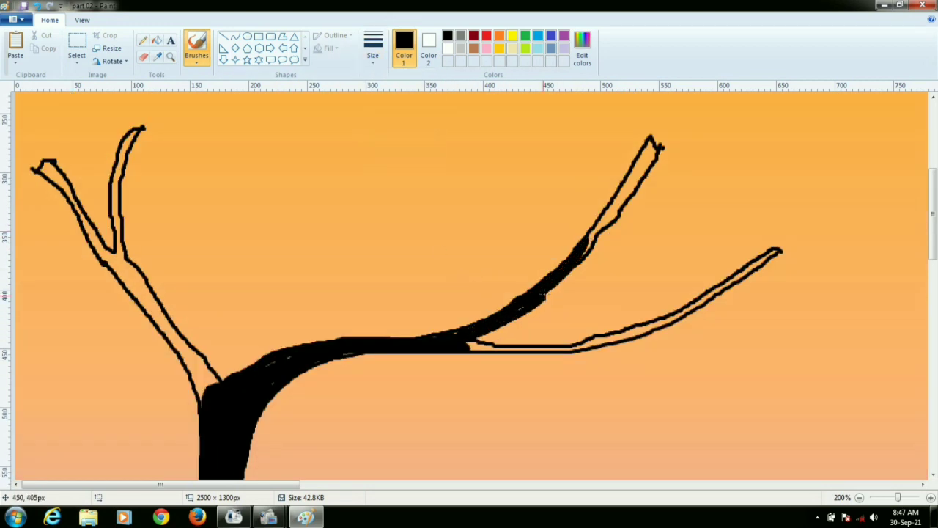
pyautogui.moveTo(596, 239)
pyautogui.mouseDown()
pyautogui.moveTo(650, 143)
pyautogui.moveTo(595, 235)
pyautogui.mouseUp()
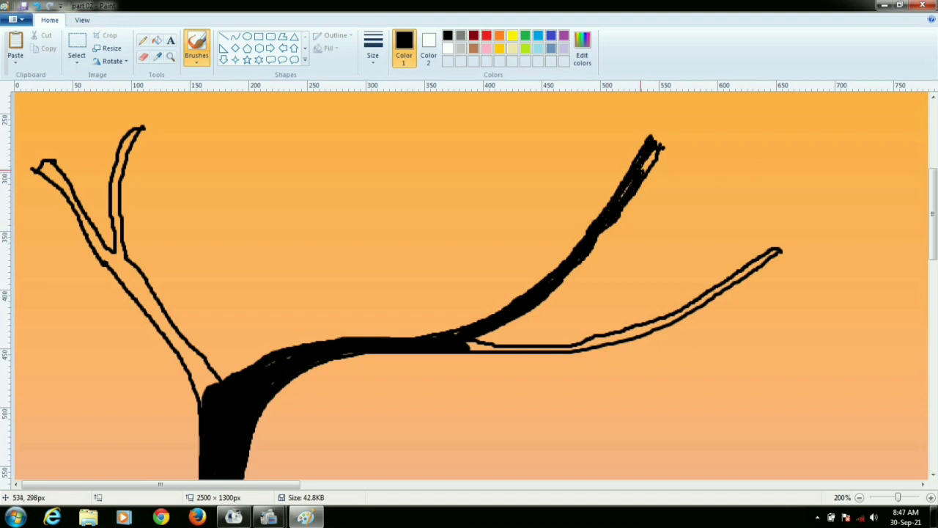
pyautogui.moveTo(548, 344)
pyautogui.mouseDown()
pyautogui.moveTo(643, 332)
pyautogui.moveTo(743, 283)
pyautogui.moveTo(752, 269)
pyautogui.moveTo(638, 328)
pyautogui.moveTo(693, 300)
pyautogui.moveTo(664, 316)
pyautogui.moveTo(579, 341)
pyautogui.mouseUp()
# Fill the left limb of the tree and its two branches with black.
pyautogui.moveTo(200, 406)
pyautogui.mouseDown()
pyautogui.moveTo(184, 358)
pyautogui.moveTo(193, 365)
pyautogui.moveTo(123, 256)
pyautogui.moveTo(134, 273)
pyautogui.moveTo(131, 283)
pyautogui.moveTo(120, 283)
pyautogui.mouseUp()
pyautogui.scroll(2, 118, 286)
pyautogui.moveTo(117, 361)
pyautogui.mouseDown()
pyautogui.moveTo(66, 283)
pyautogui.moveTo(120, 346)
pyautogui.moveTo(115, 281)
pyautogui.moveTo(139, 228)
pyautogui.mouseUp()
# Switch to a soft textured brush in lime and dab a rounded foliage cluster around the inner left branch tip.
pyautogui.click(196, 60)
pyautogui.click(220, 103)
pyautogui.click(524, 48)
pyautogui.click(161, 232)
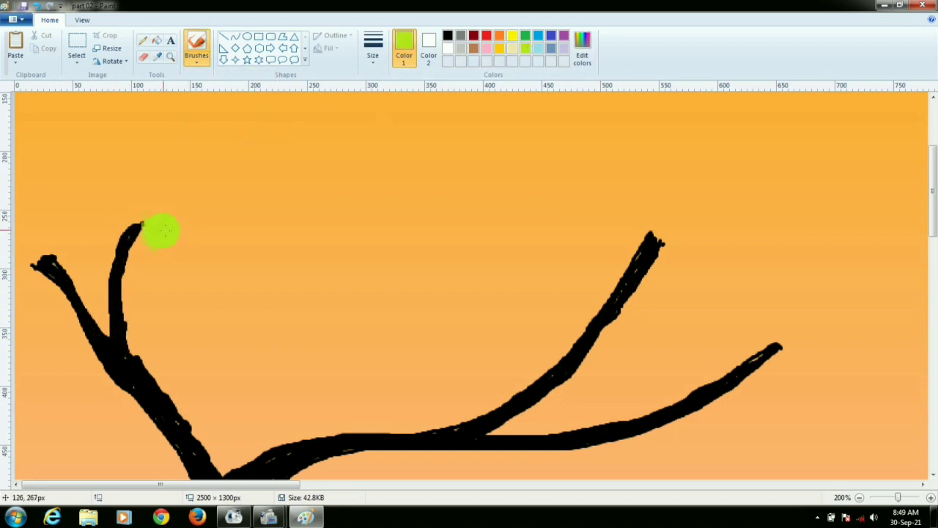
pyautogui.moveTo(183, 260)
pyautogui.mouseDown()
pyautogui.moveTo(146, 269)
pyautogui.moveTo(133, 177)
pyautogui.mouseUp()
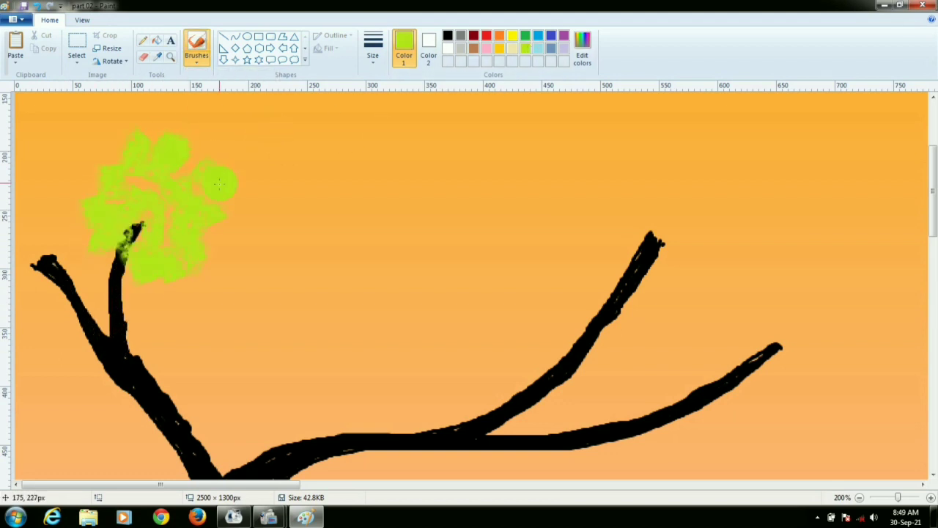
pyautogui.moveTo(220, 183)
pyautogui.mouseDown()
pyautogui.moveTo(124, 266)
pyautogui.moveTo(106, 165)
pyautogui.mouseUp()
# Paint a lime foliage cluster around the upper right branch tip and touch up the leaves on the inner left branch.
pyautogui.moveTo(703, 202)
pyautogui.mouseDown()
pyautogui.moveTo(642, 285)
pyautogui.moveTo(688, 162)
pyautogui.mouseUp()
pyautogui.moveTo(653, 238); pyautogui.dragTo(645, 260)
pyautogui.moveTo(126, 238); pyautogui.dragTo(139, 226)
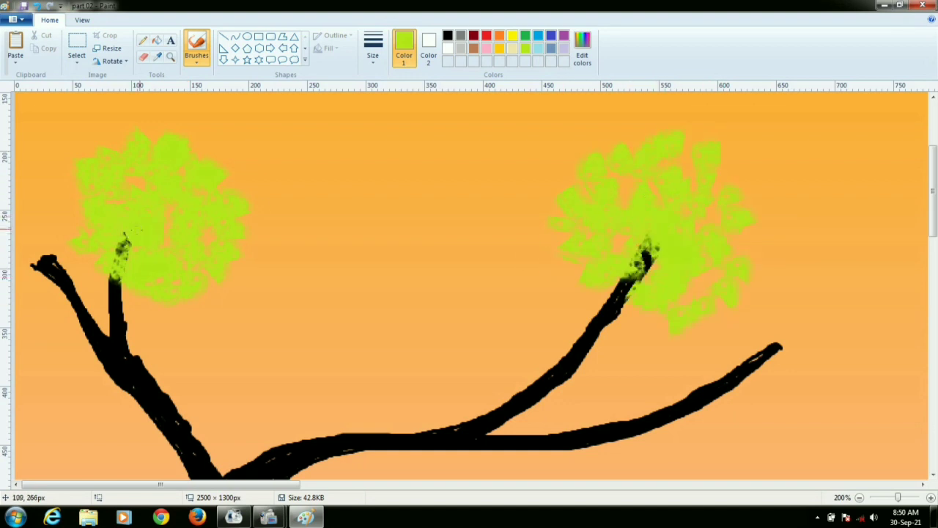
pyautogui.moveTo(651, 243); pyautogui.dragTo(639, 264)
# Add lime foliage around the lower right and outer left branch tips and fill out the neighbouring clusters.
pyautogui.moveTo(777, 293); pyautogui.dragTo(799, 343)
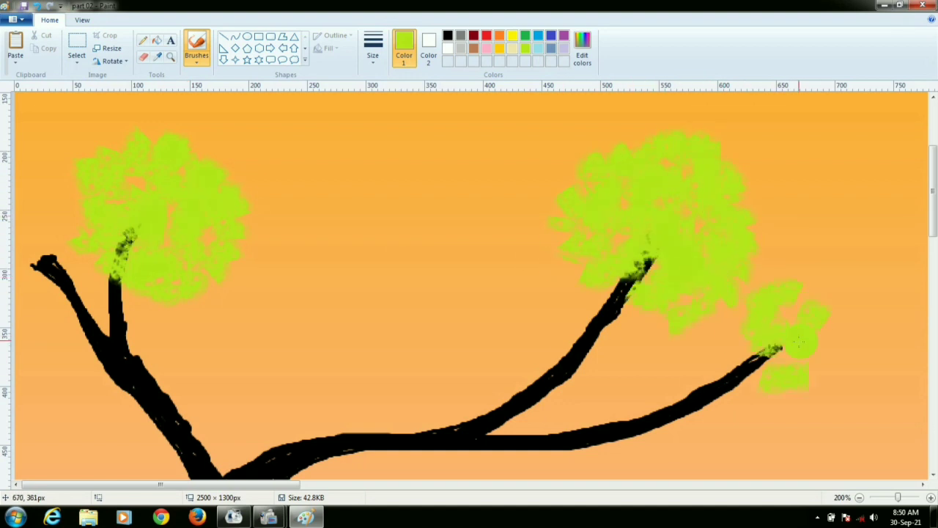
pyautogui.moveTo(865, 349)
pyautogui.mouseDown()
pyautogui.moveTo(812, 406)
pyautogui.moveTo(778, 337)
pyautogui.mouseUp()
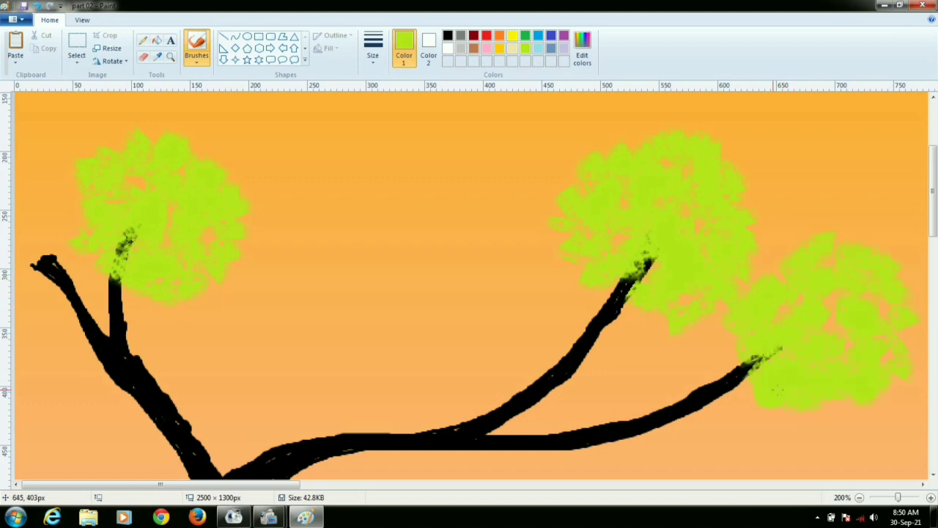
pyautogui.moveTo(777, 393); pyautogui.dragTo(832, 418)
pyautogui.moveTo(62, 272)
pyautogui.mouseDown()
pyautogui.moveTo(22, 293)
pyautogui.moveTo(31, 201)
pyautogui.moveTo(64, 194)
pyautogui.moveTo(99, 135)
pyautogui.moveTo(42, 258)
pyautogui.moveTo(42, 178)
pyautogui.moveTo(60, 161)
pyautogui.mouseUp()
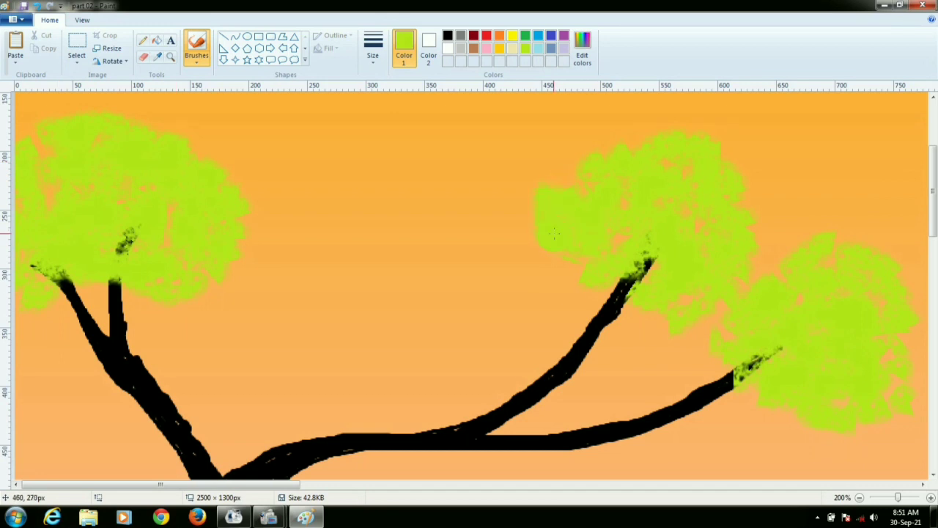
pyautogui.moveTo(555, 236)
pyautogui.mouseDown()
pyautogui.moveTo(631, 193)
pyautogui.moveTo(767, 289)
pyautogui.mouseUp()
# Scatter small yellow dots over the tree's foliage clusters, using a different brush from the one used for the leaves.
pyautogui.click(859, 497)
pyautogui.click(512, 35)
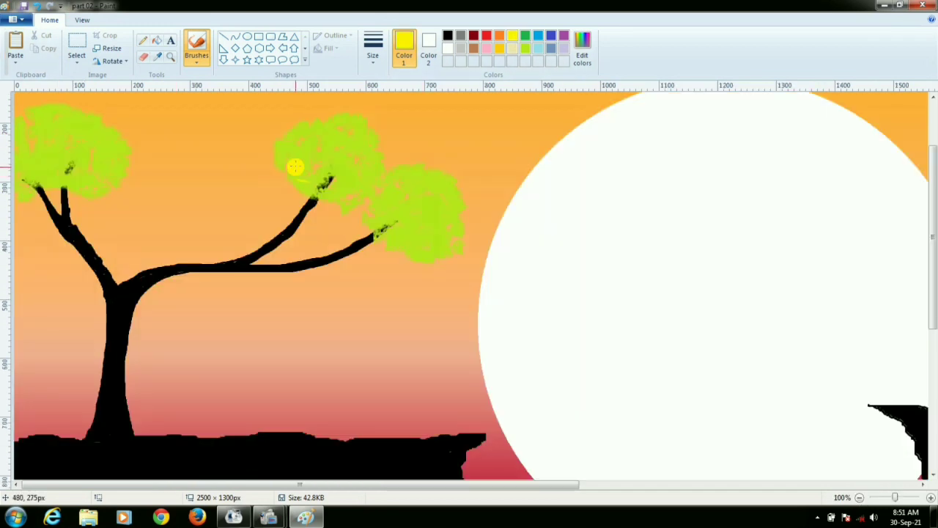
pyautogui.hotkey('ctrl', 'z')
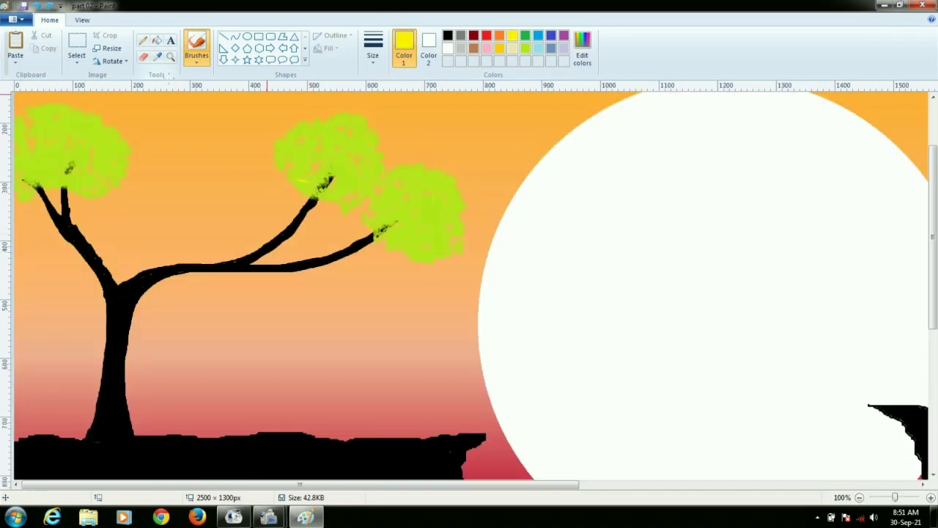
pyautogui.click(196, 59)
pyautogui.click(266, 75)
pyautogui.click(356, 139)
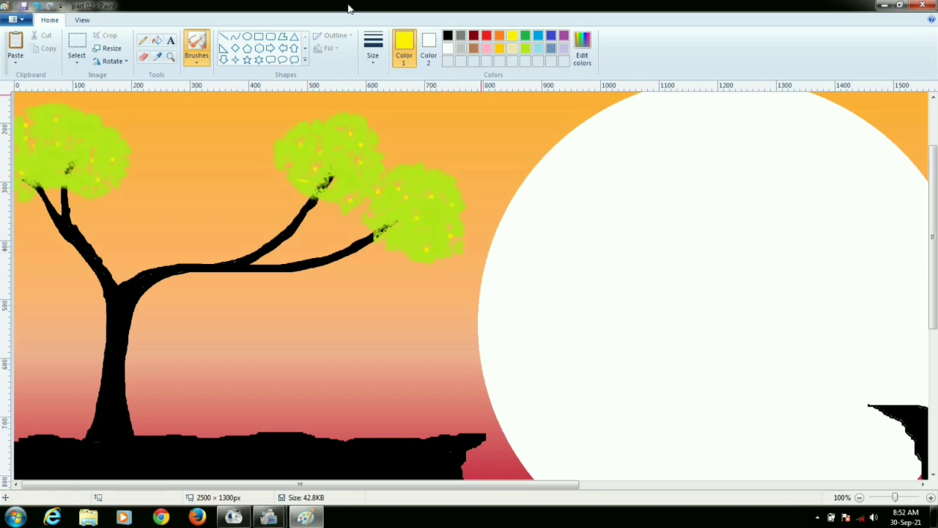
# Draw two thin black vertical ropes hanging from the tree's right limb.
pyautogui.click(448, 36)
pyautogui.click(373, 45)
pyautogui.click(378, 108)
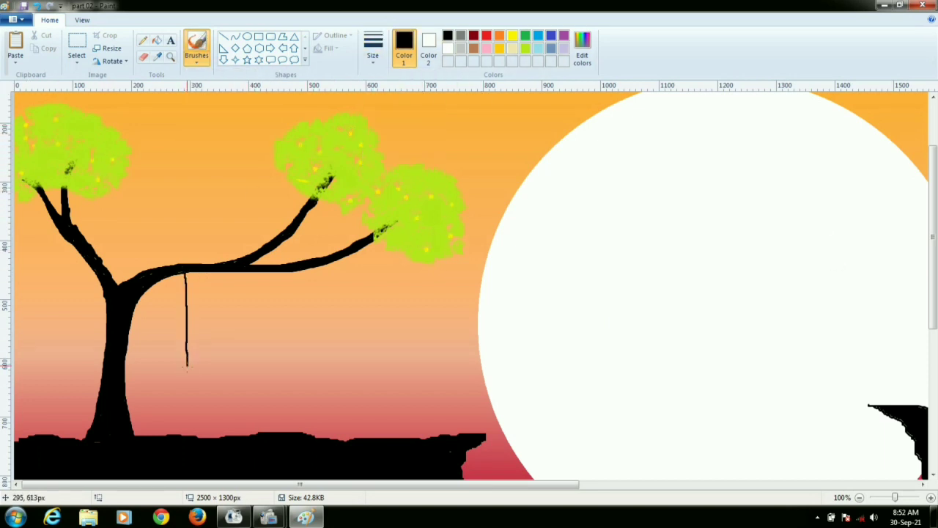
pyautogui.moveTo(230, 273); pyautogui.dragTo(230, 363)
# Join the lower ends of the two ropes with a slightly sagging black curve as the swing seat.
pyautogui.click(235, 36)
pyautogui.click(374, 48)
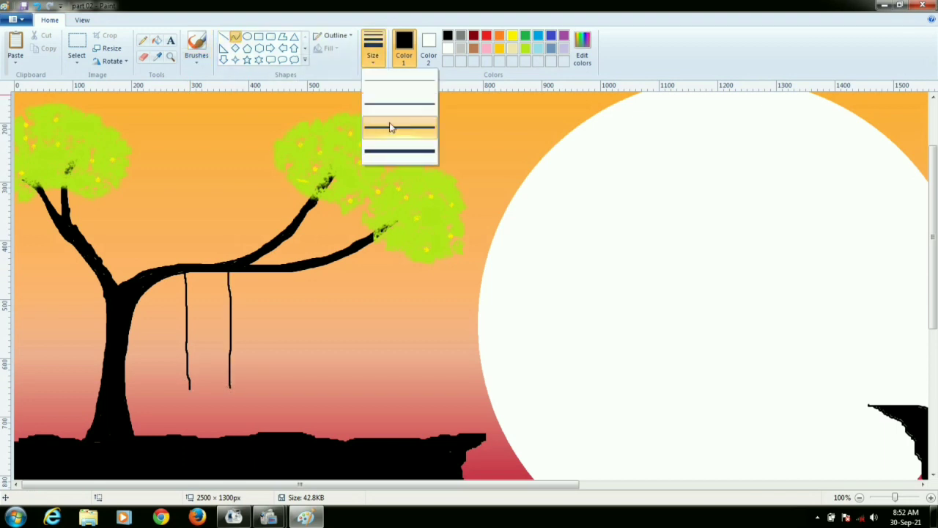
pyautogui.click(389, 126)
pyautogui.moveTo(188, 390); pyautogui.dragTo(233, 388)
pyautogui.doubleClick(210, 396)
pyautogui.click(213, 392)
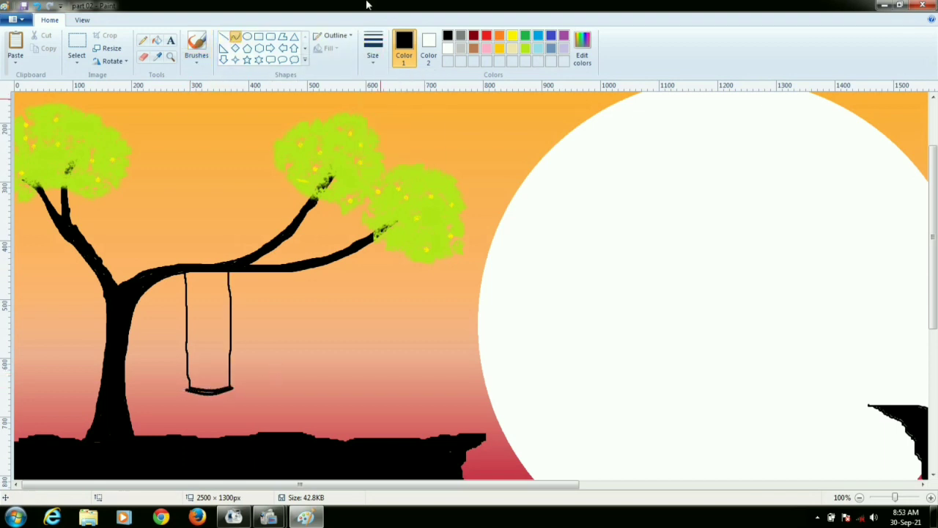
# Thicken both swing ropes and fill in the seat with black brush strokes.
pyautogui.click(196, 44)
pyautogui.click(373, 45)
pyautogui.click(379, 87)
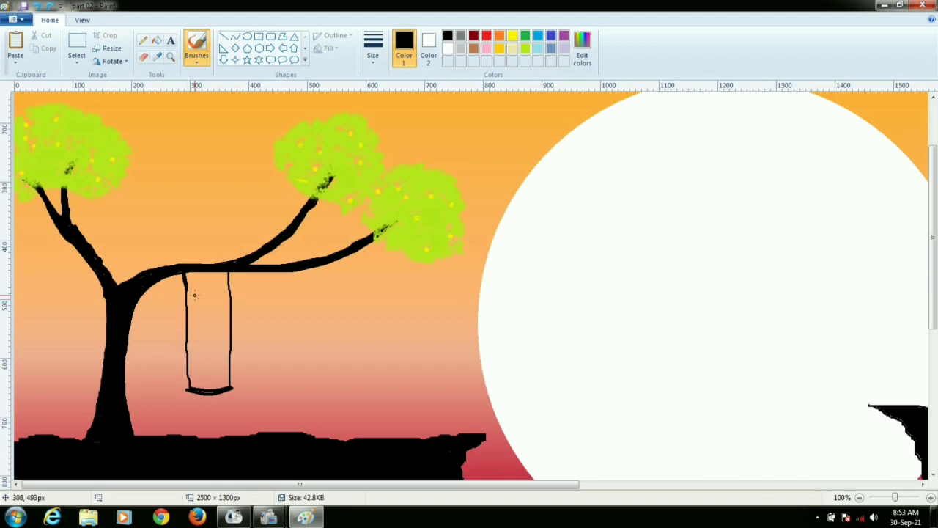
pyautogui.click(930, 498)
pyautogui.moveTo(933, 198); pyautogui.dragTo(932, 273)
pyautogui.moveTo(361, 170); pyautogui.dragTo(365, 370)
pyautogui.moveTo(440, 138); pyautogui.dragTo(445, 365)
pyautogui.moveTo(371, 383); pyautogui.dragTo(413, 386)
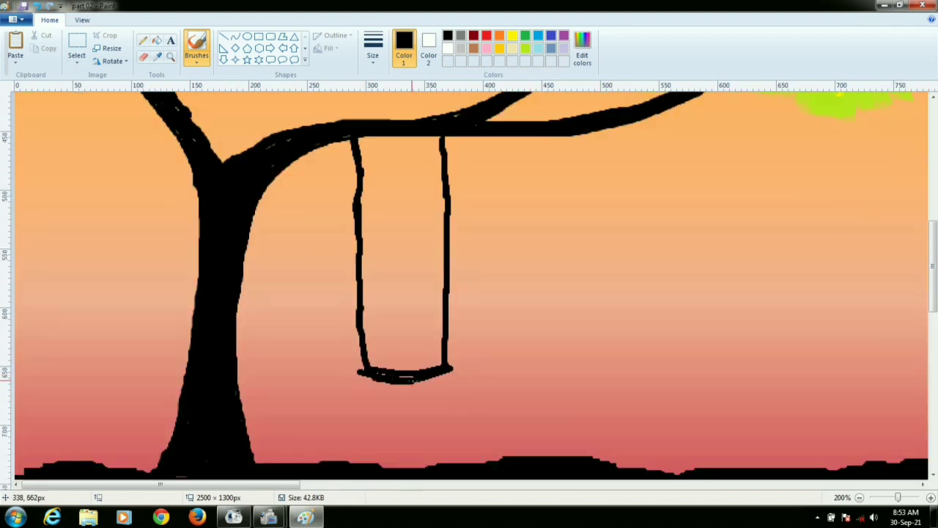
# Draw four small black birds with spread wings in the sky around the tree's foliage.
pyautogui.scroll(10, 389, 219)
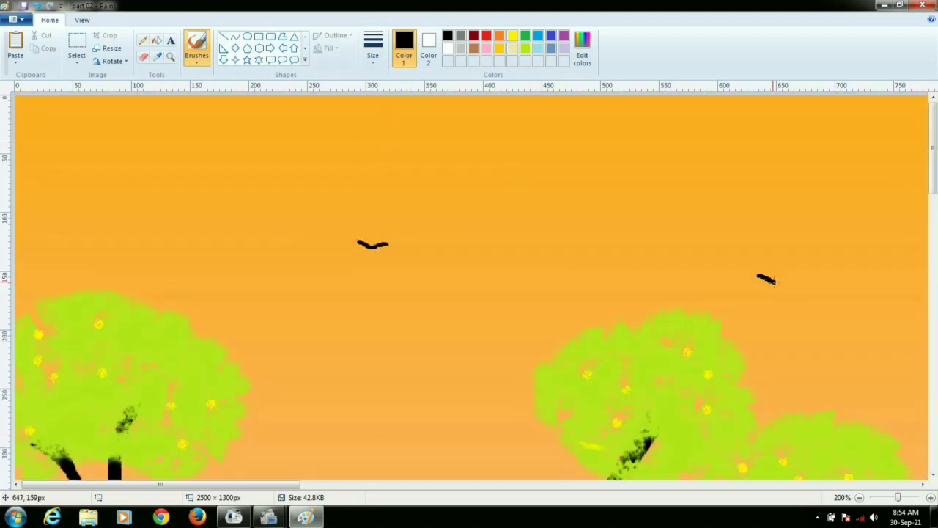
pyautogui.moveTo(358, 427); pyautogui.dragTo(393, 431)
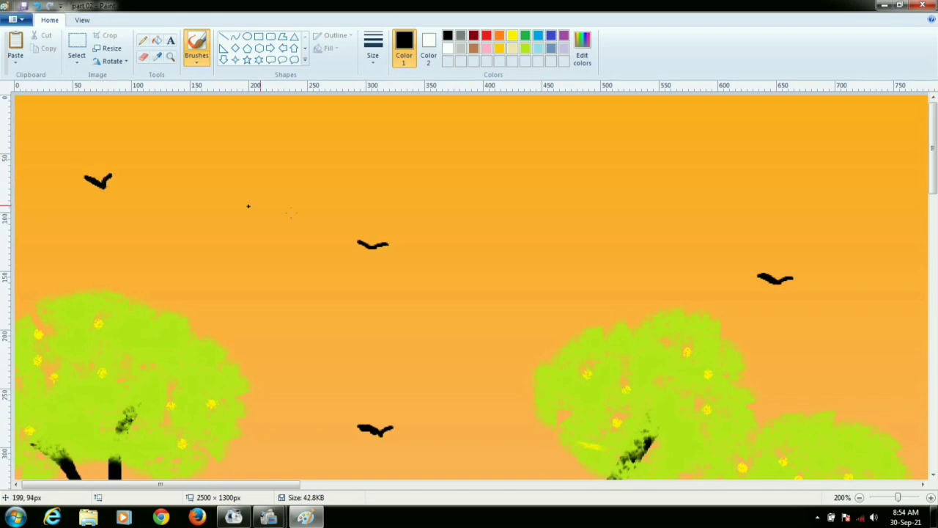
# Save the painting with the added tree, swing and birds.
pyautogui.click(859, 497)
pyautogui.click(859, 496)
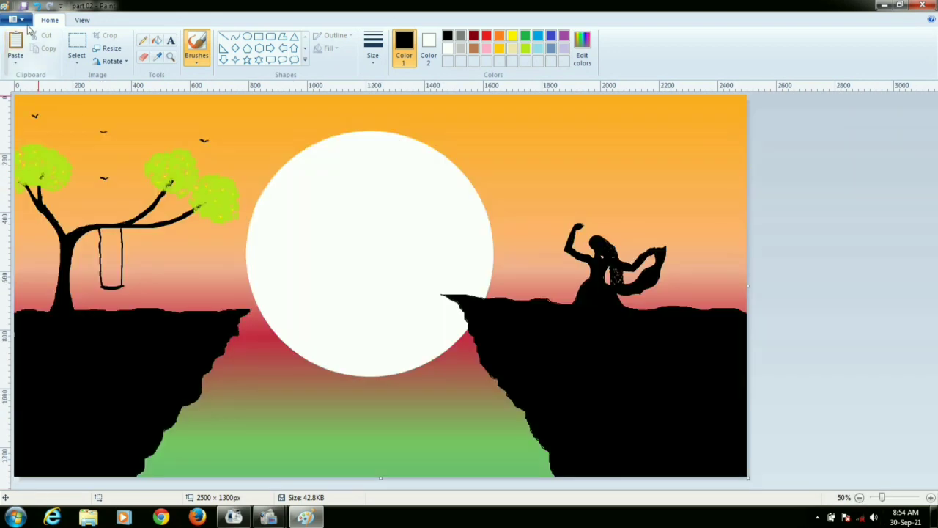
pyautogui.click(24, 19)
pyautogui.click(33, 90)
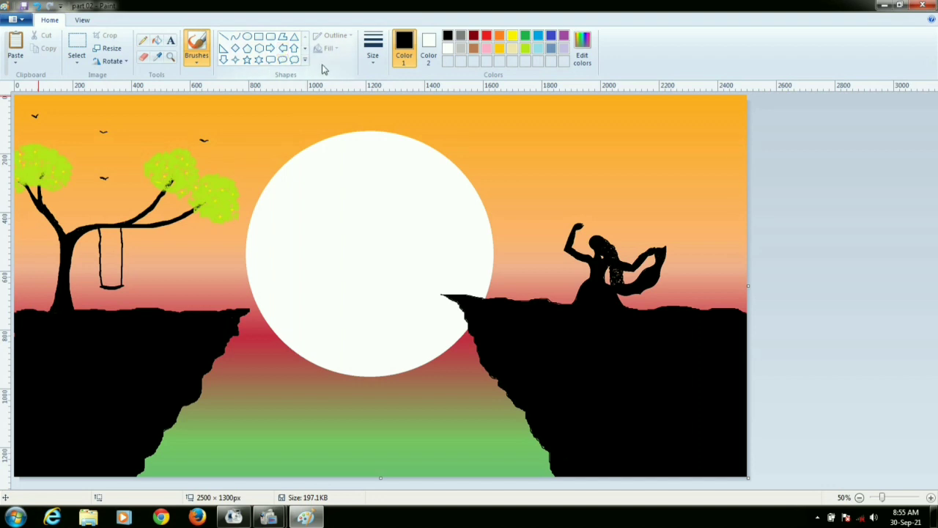
# Try scattering five small black five-pointed stars across the sky above the dancing figure.
pyautogui.click(247, 61)
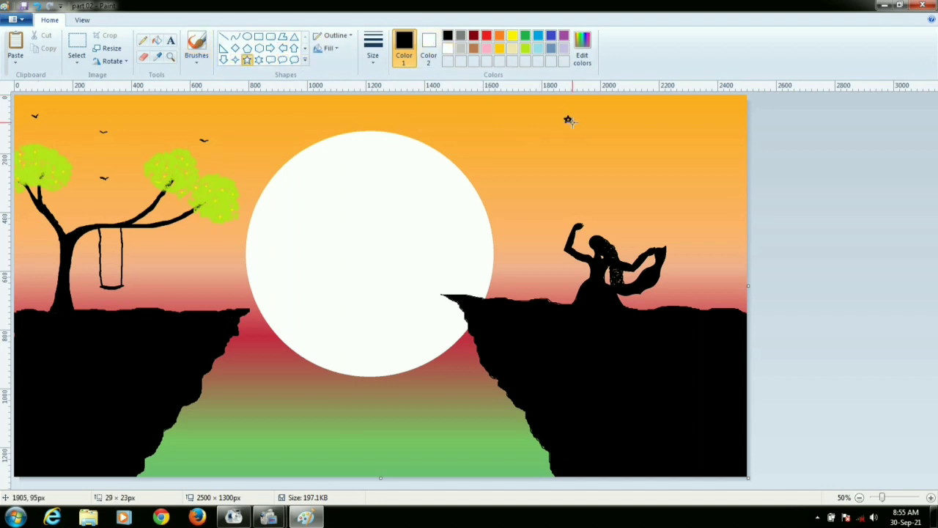
pyautogui.click(334, 52)
pyautogui.click(350, 76)
pyautogui.click(595, 127)
pyautogui.moveTo(636, 110); pyautogui.dragTo(642, 115)
pyautogui.moveTo(664, 159); pyautogui.dragTo(674, 170)
pyautogui.moveTo(515, 157); pyautogui.dragTo(526, 168)
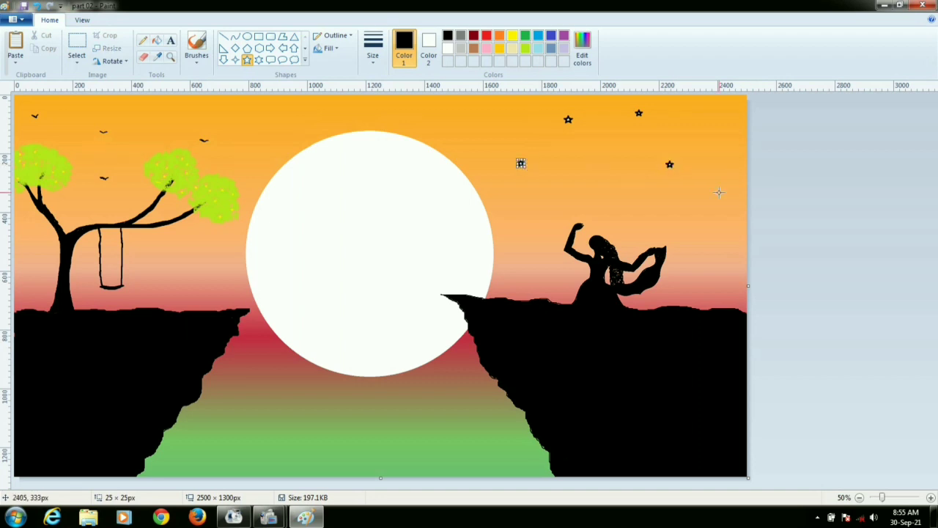
pyautogui.moveTo(717, 190); pyautogui.dragTo(727, 200)
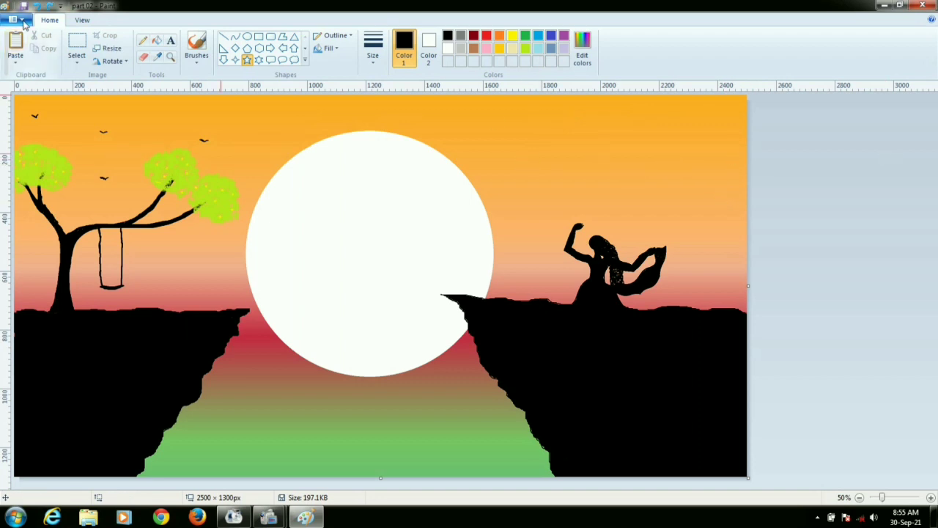
# Save the finished sunset painting.
pyautogui.click(13, 20)
pyautogui.click(38, 93)
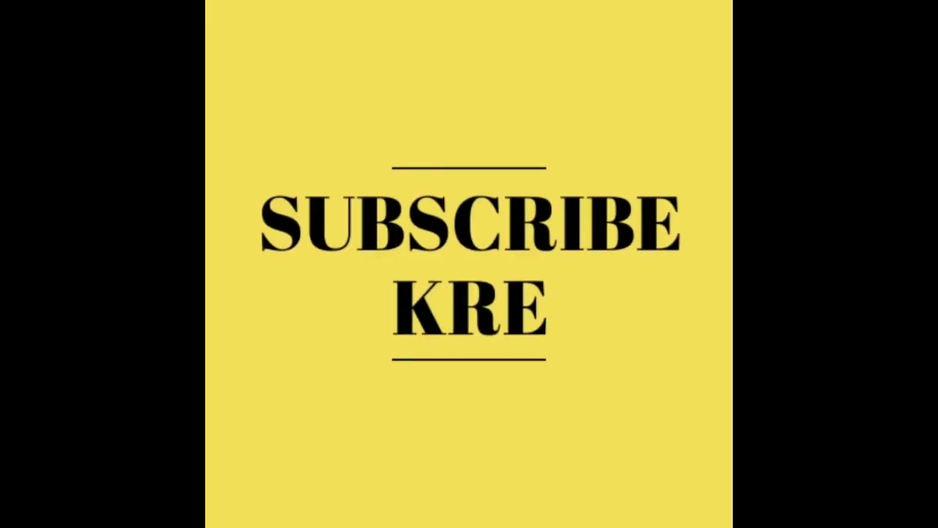